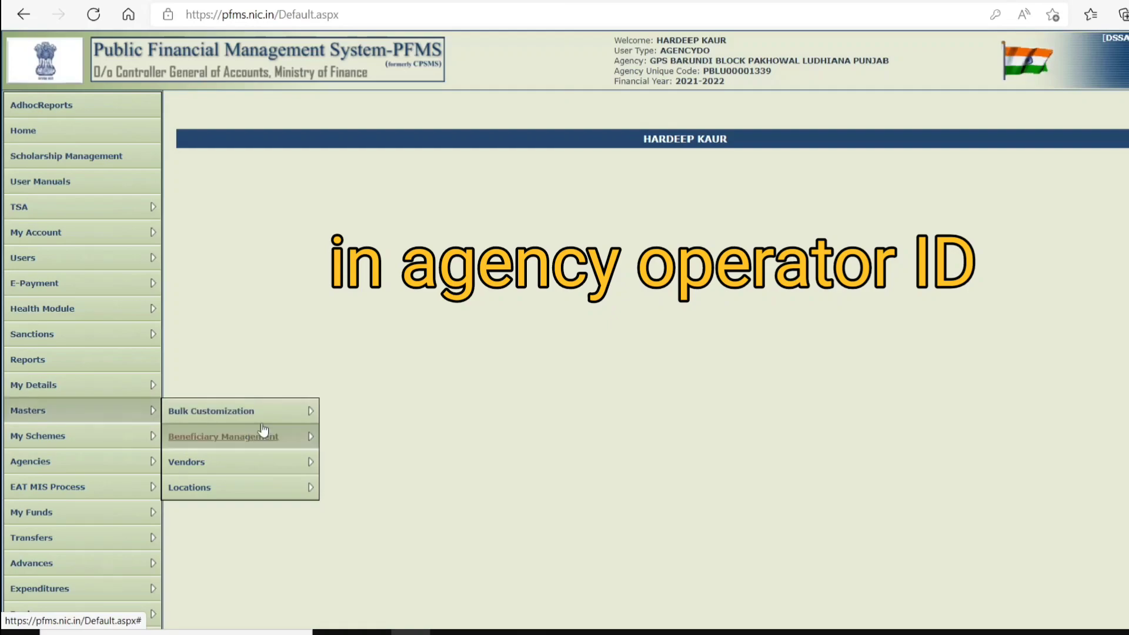
Step: Open the scheme bulk customization management page
{"action": "mouse_move", "coordinate": [142, 489]}
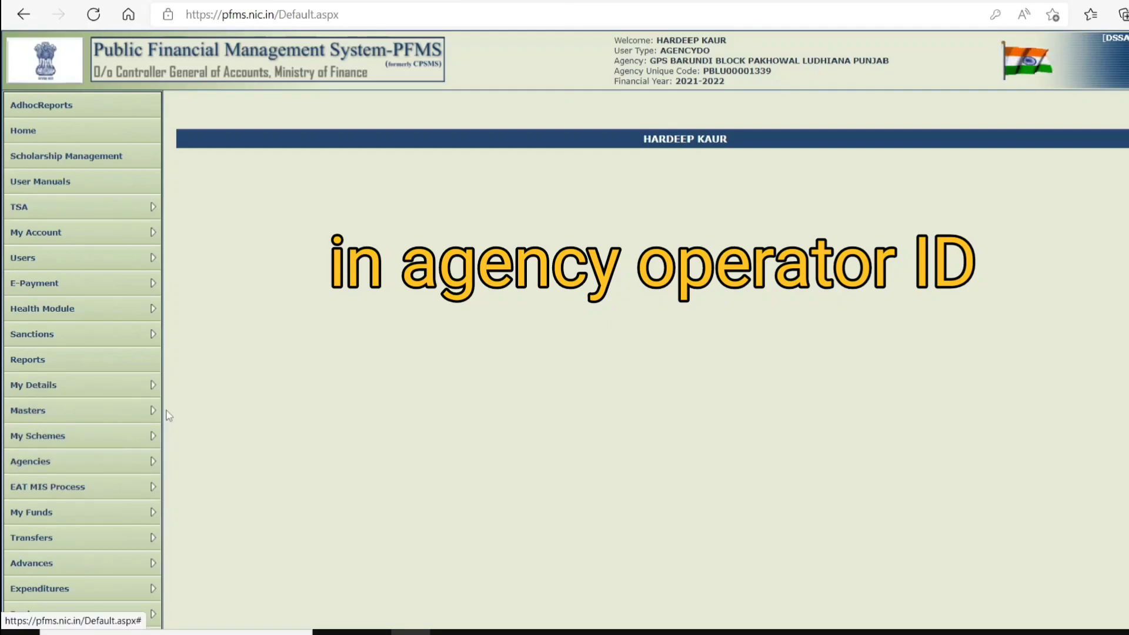
{"action": "mouse_move", "coordinate": [147, 418]}
{"action": "mouse_move", "coordinate": [197, 421]}
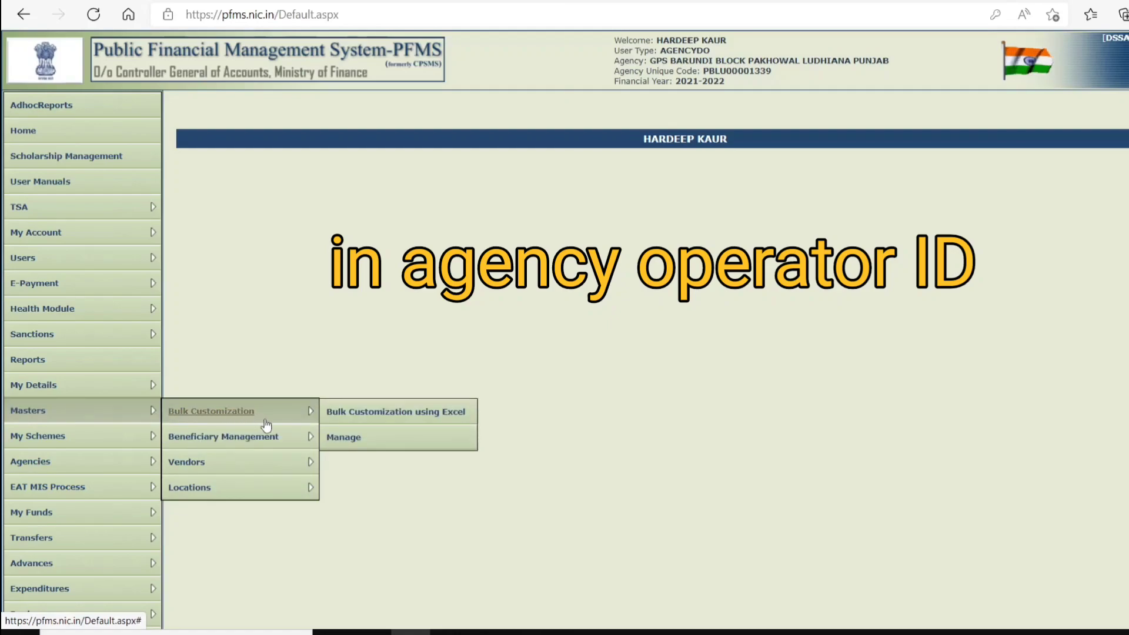
{"action": "left_click", "coordinate": [334, 437]}
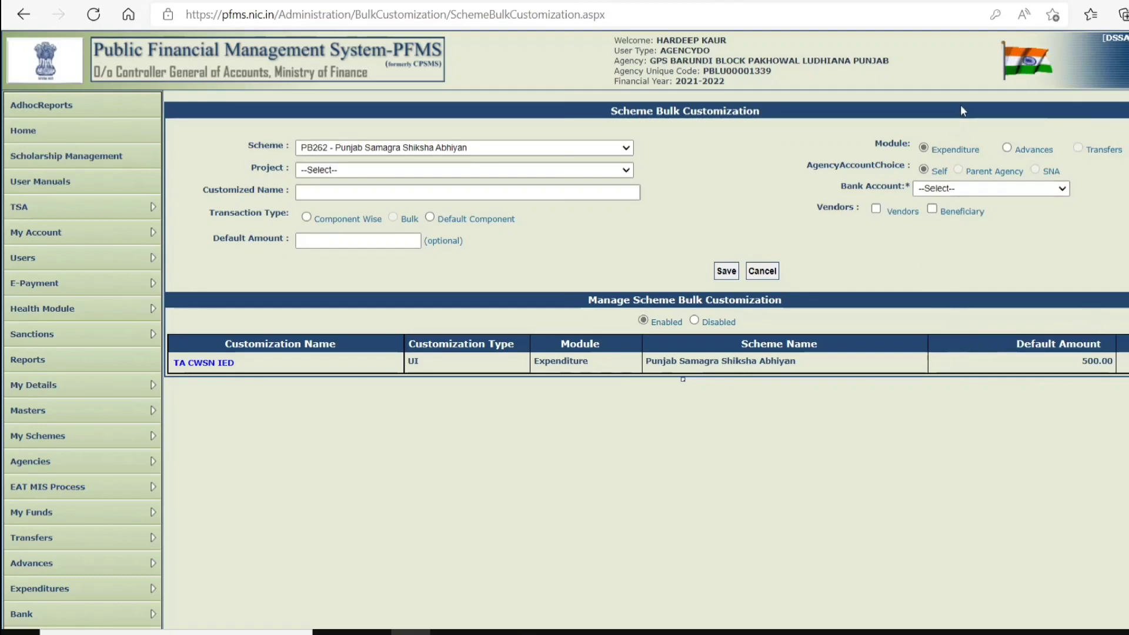
Step: Select the GPS BARUNDI Axis Bank account and include vendors in the customization
{"action": "left_click", "coordinate": [1057, 190]}
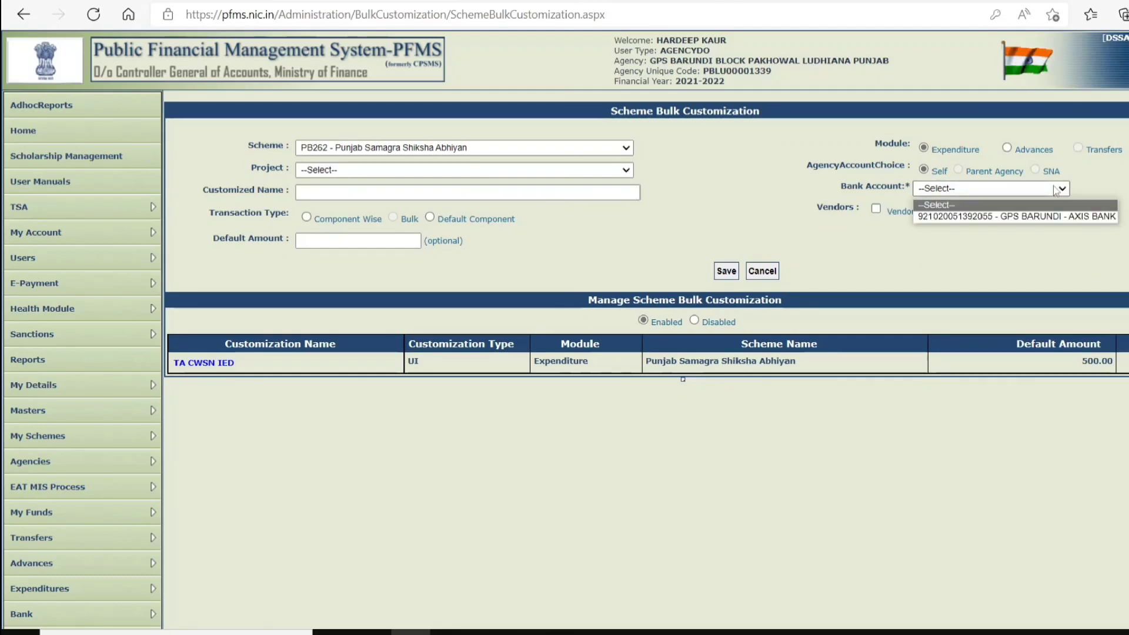
{"action": "left_click", "coordinate": [1047, 217]}
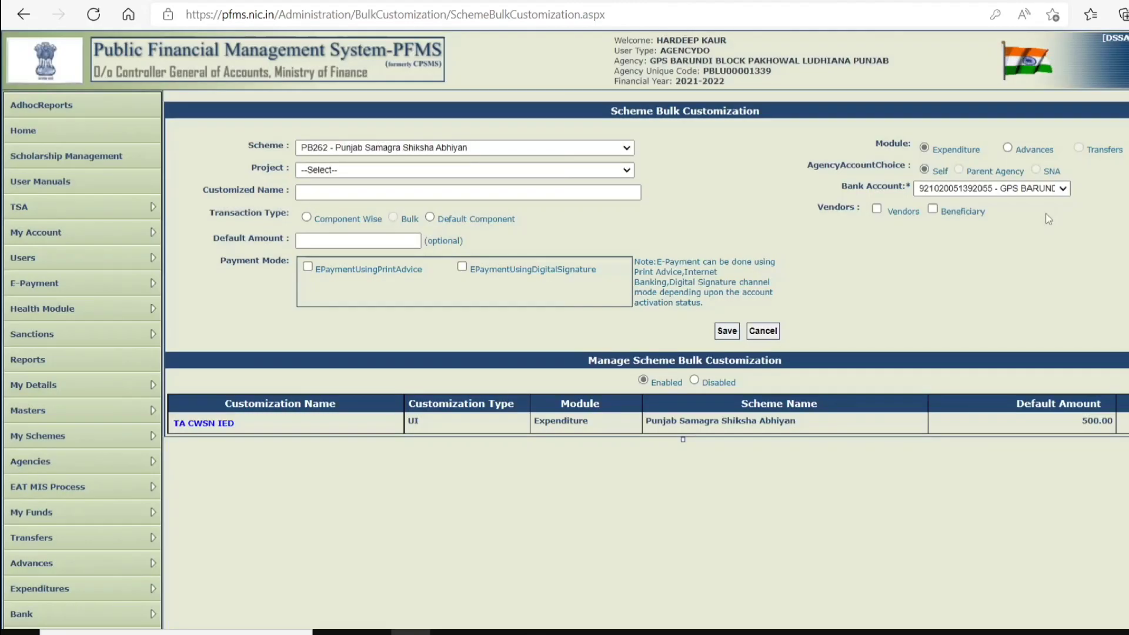
{"action": "left_click", "coordinate": [877, 210]}
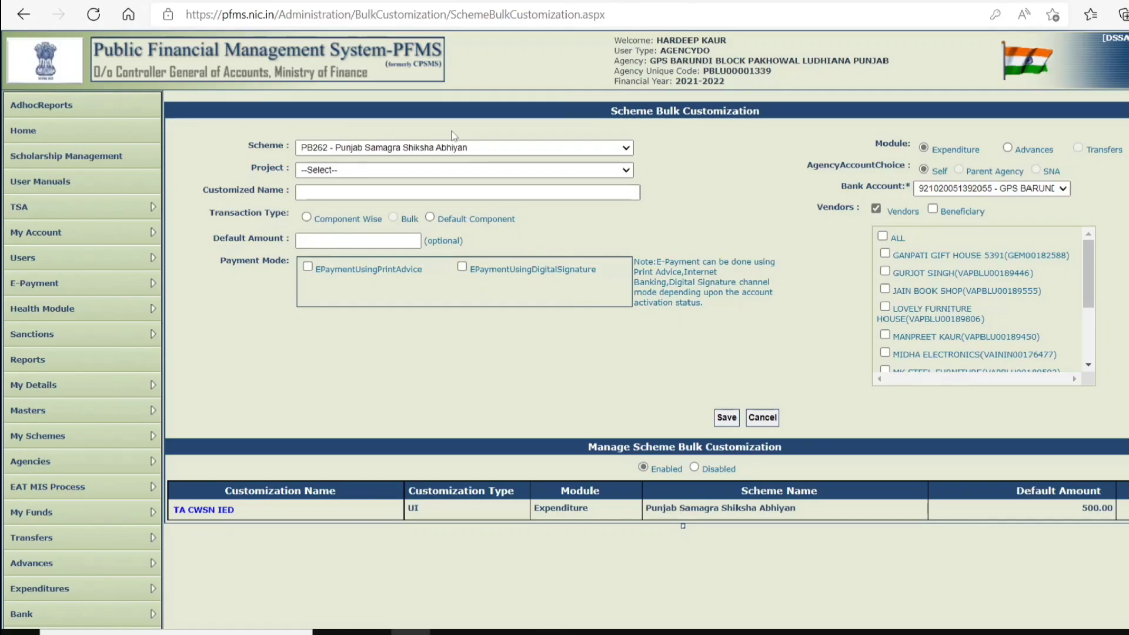
Step: Enter 24.03.22 as the customized name and set the transaction type to Component Wise
{"action": "type", "text": "4.03.22"}
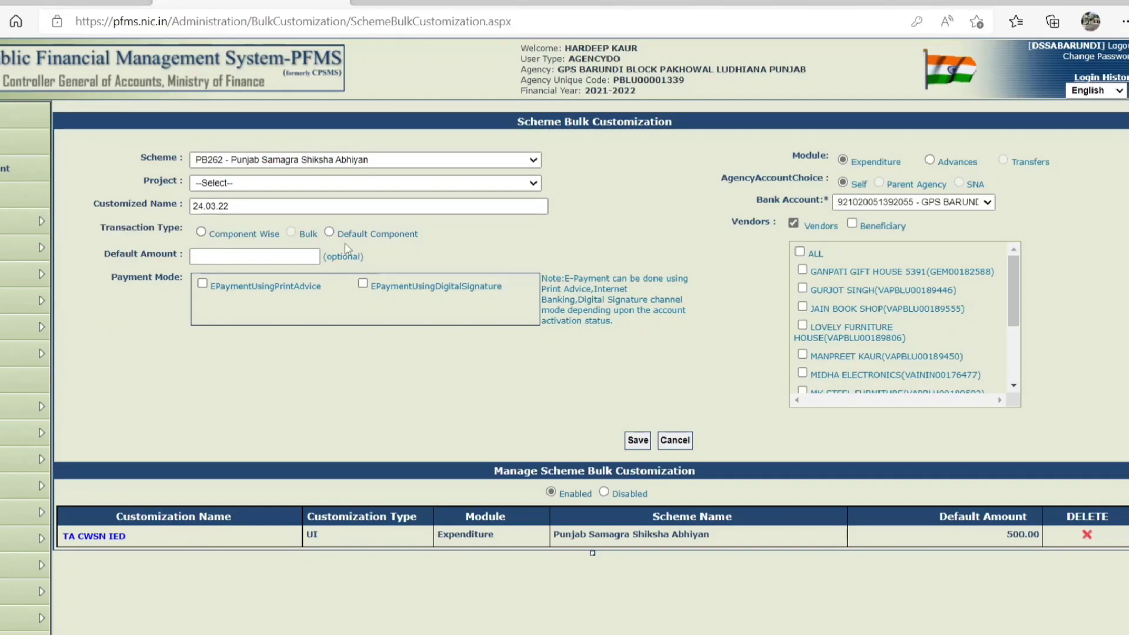
{"action": "left_click", "coordinate": [201, 233]}
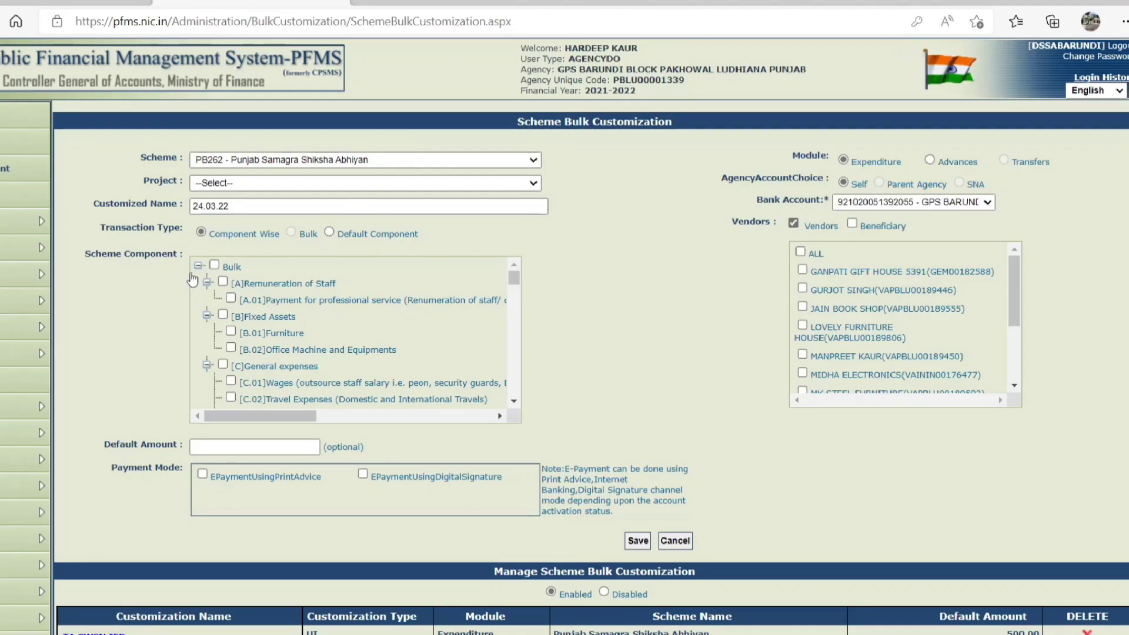
Step: Collapse scheme component groups A to E, and select components under Samagra Shiksha's Elementary Education with EPaymentUsingPrintAdvice as payment mode
{"action": "left_click", "coordinate": [210, 284]}
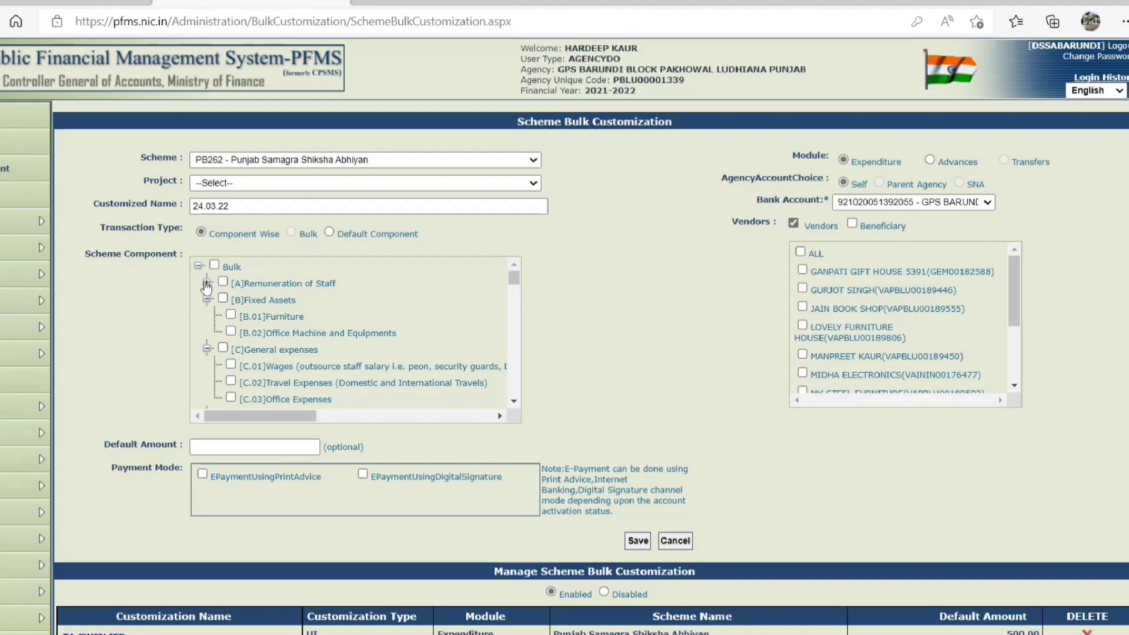
{"action": "left_click", "coordinate": [208, 300]}
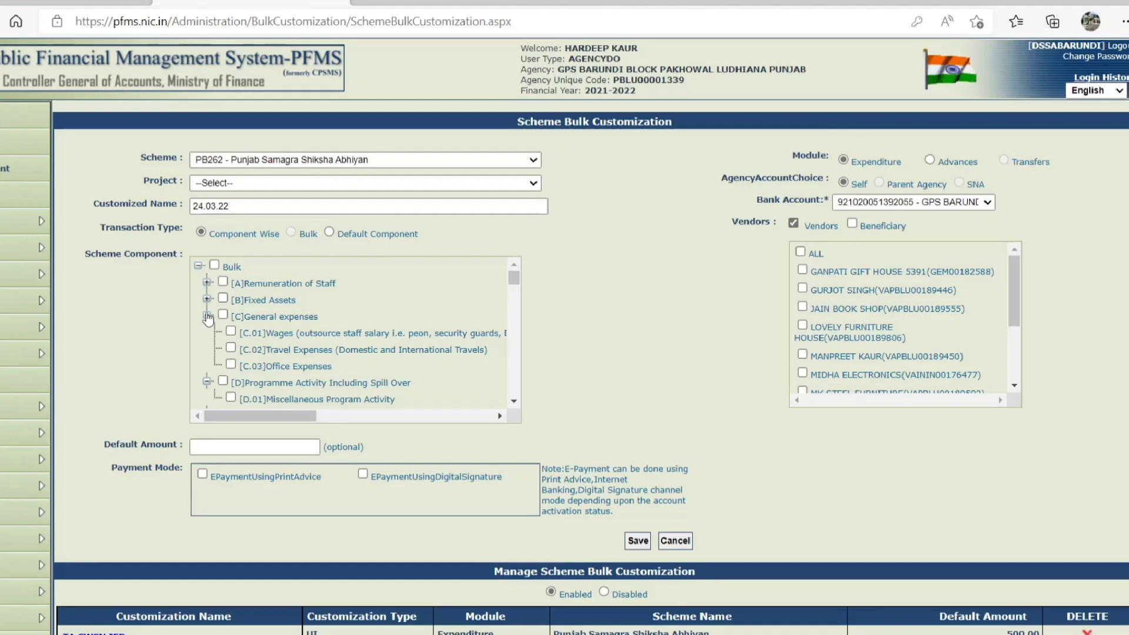
{"action": "left_click", "coordinate": [207, 316]}
{"action": "left_click", "coordinate": [207, 333]}
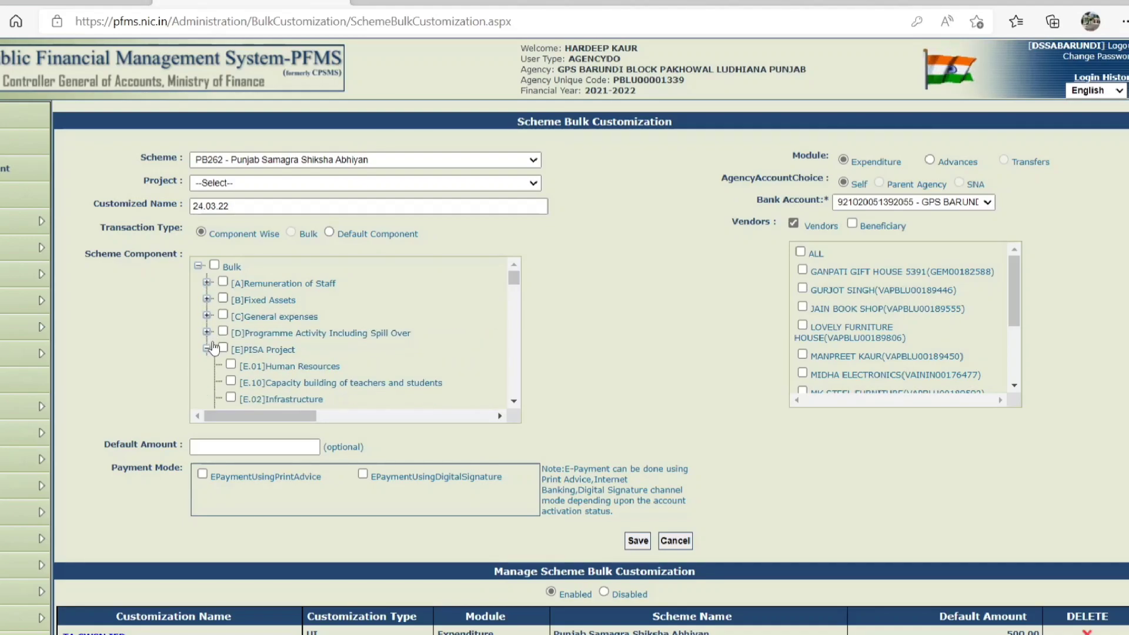
{"action": "left_click", "coordinate": [207, 349]}
{"action": "left_click", "coordinate": [207, 366]}
{"action": "left_click", "coordinate": [207, 382]}
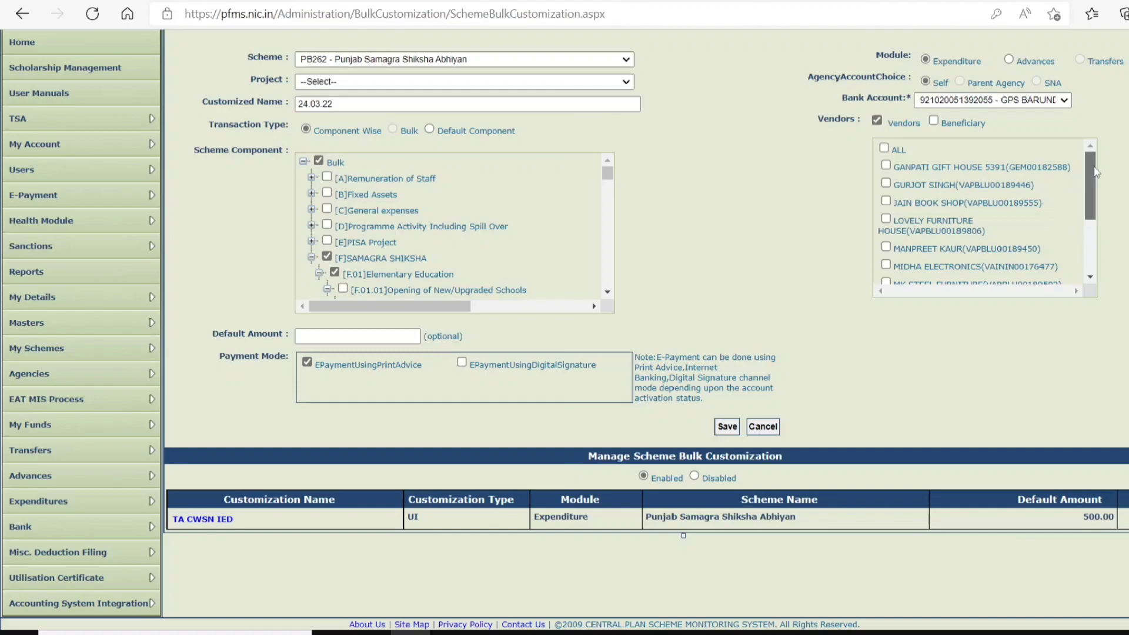
Step: Select vendors including Ganpati Gift House, Jain Book Shop, Lovely Furniture House and Midha Electronics, and try to save the customization
{"action": "scroll", "coordinate": [1097, 168], "scroll_direction": "down", "scroll_amount": 3}
{"action": "scroll", "coordinate": [1106, 162], "scroll_direction": "up", "scroll_amount": 3}
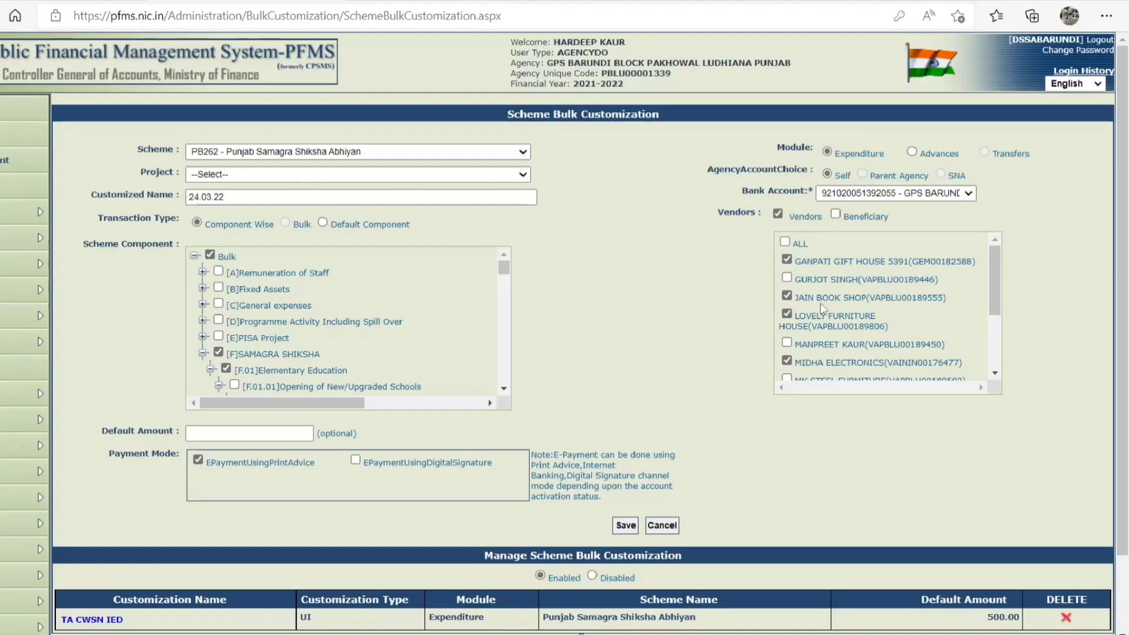
{"action": "left_click", "coordinate": [630, 526]}
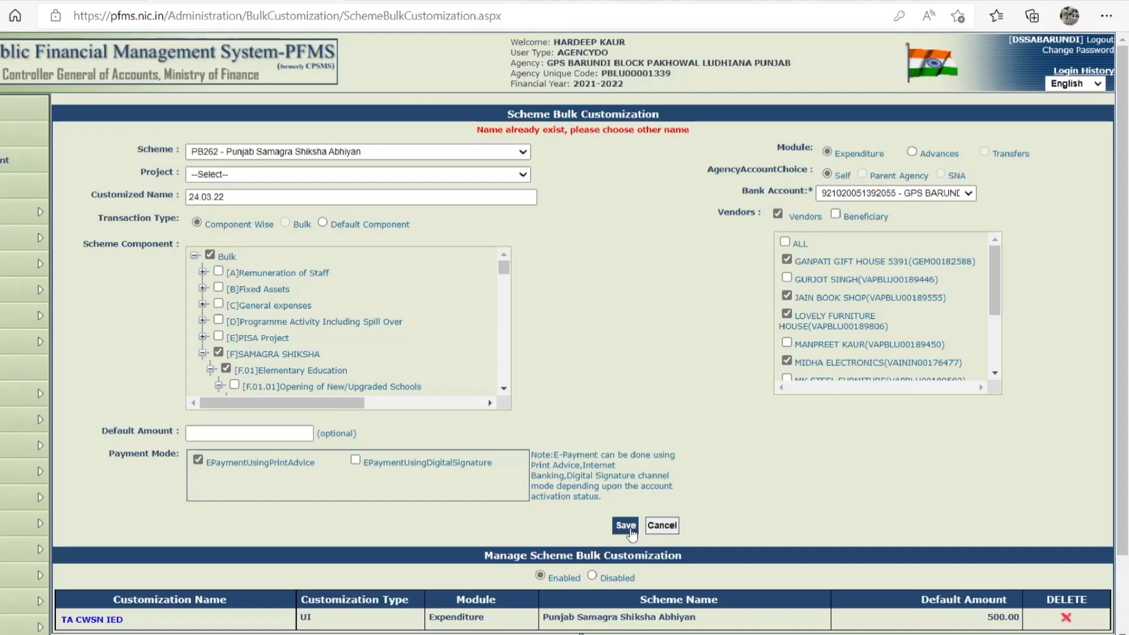
{"action": "scroll", "coordinate": [706, 512], "scroll_direction": "down", "scroll_amount": 2}
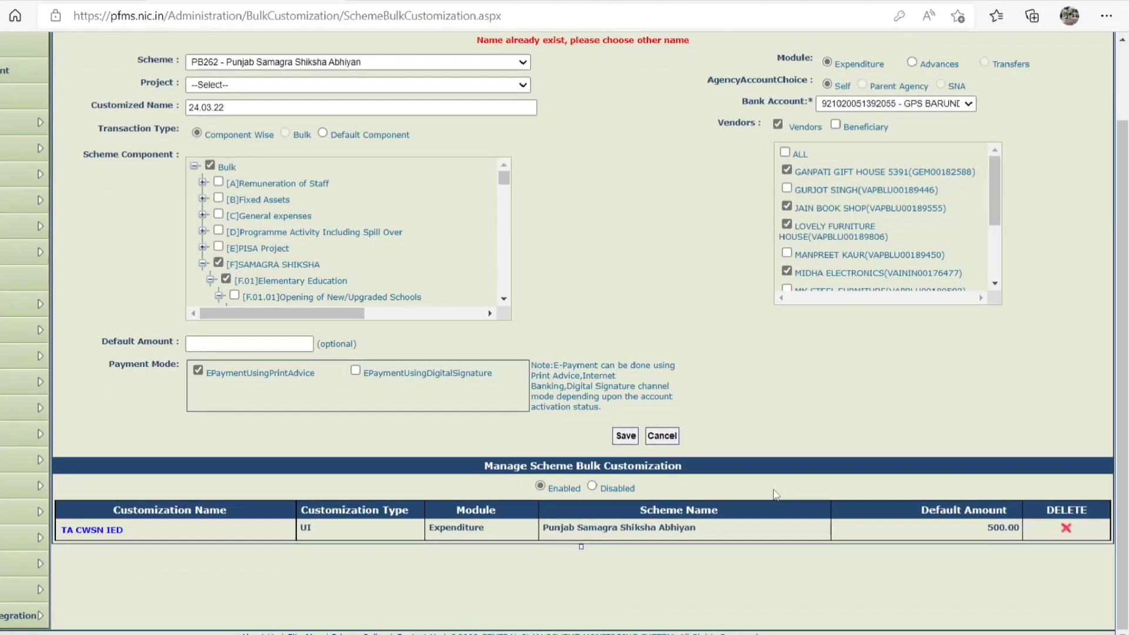
{"action": "scroll", "coordinate": [774, 494], "scroll_direction": "up", "scroll_amount": 2}
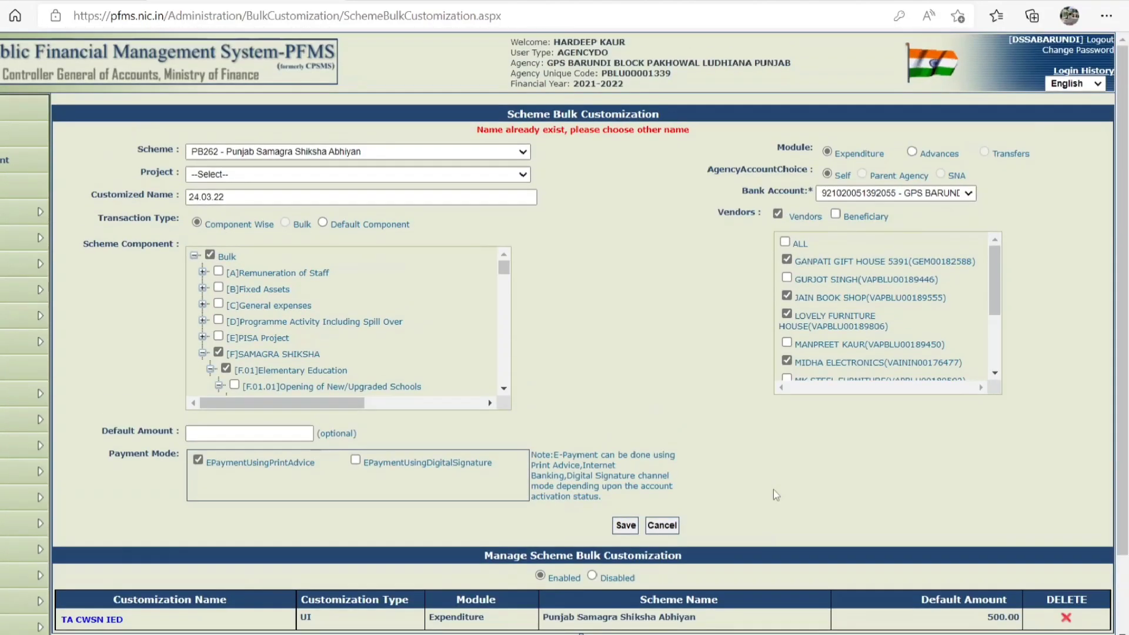
Step: Change the customized name to BARUNDI 001 and save the scheme bulk customization
{"action": "left_click", "coordinate": [221, 197]}
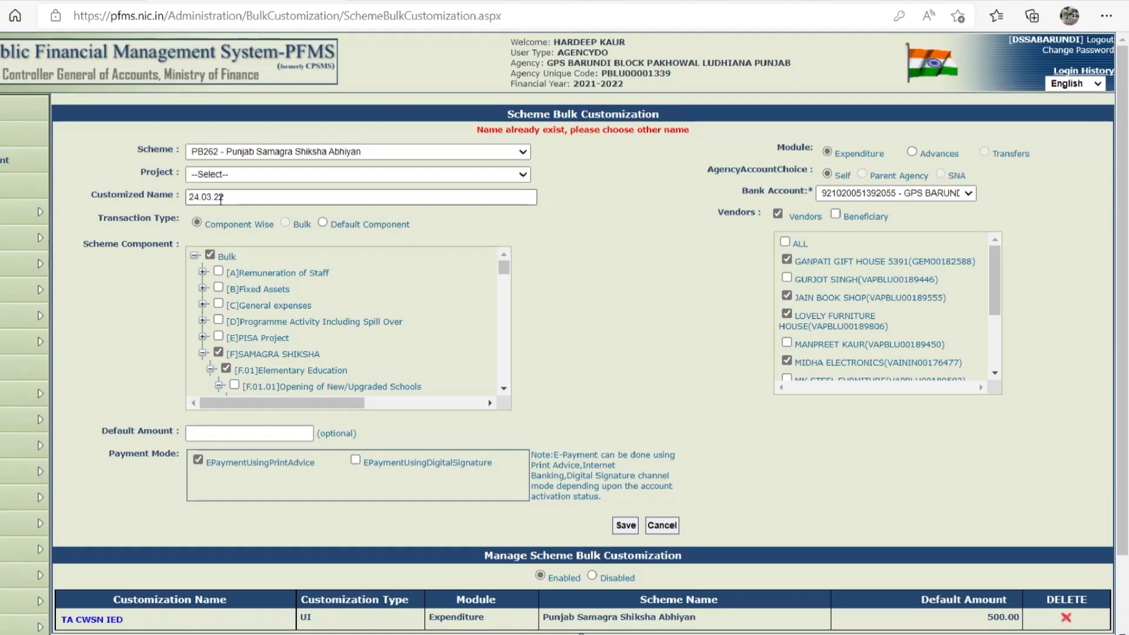
{"action": "left_click_drag", "start_coordinate": [224, 197], "coordinate": [182, 200]}
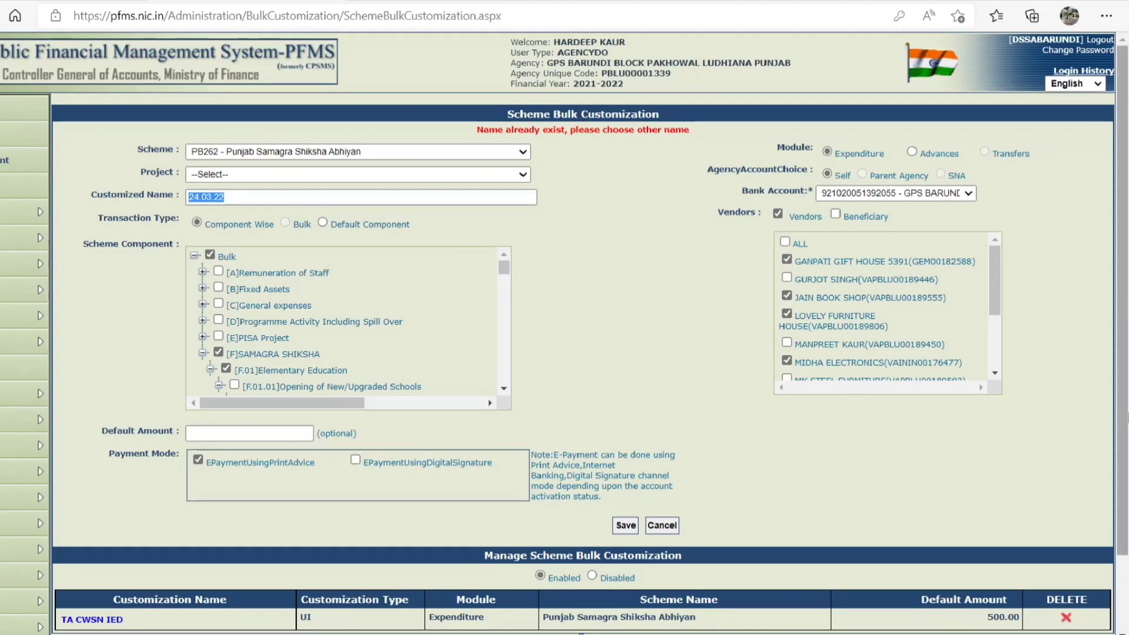
{"action": "type", "text": "t"}
{"action": "key", "text": "Caps_Lock"}
{"action": "type", "text": "BARUNDI 001"}
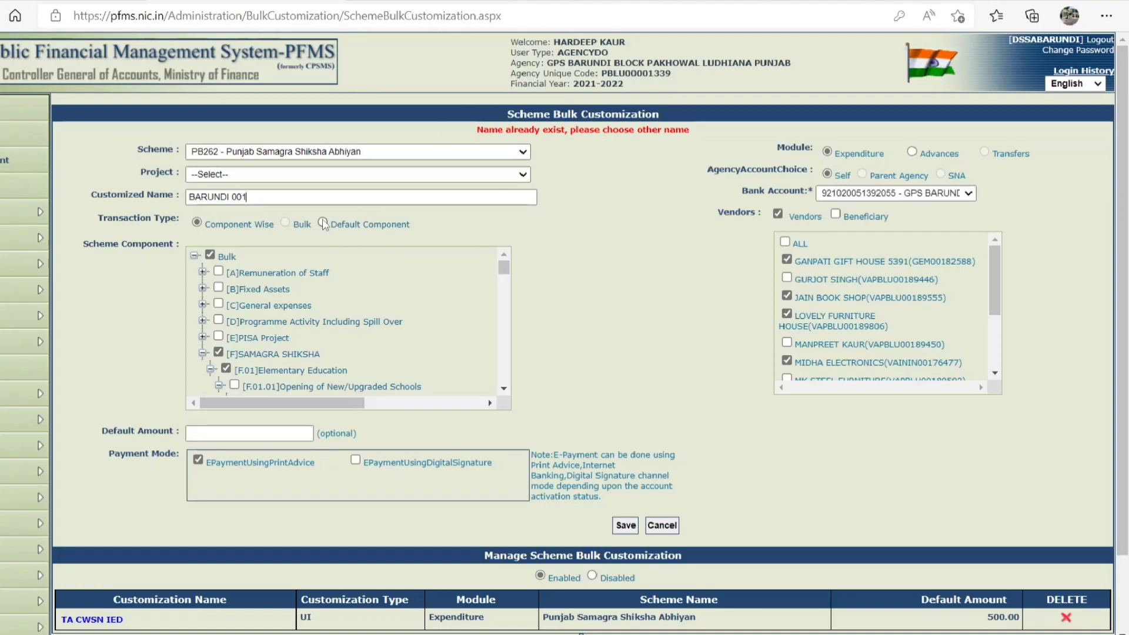
{"action": "scroll", "coordinate": [588, 353], "scroll_direction": "down", "scroll_amount": 2}
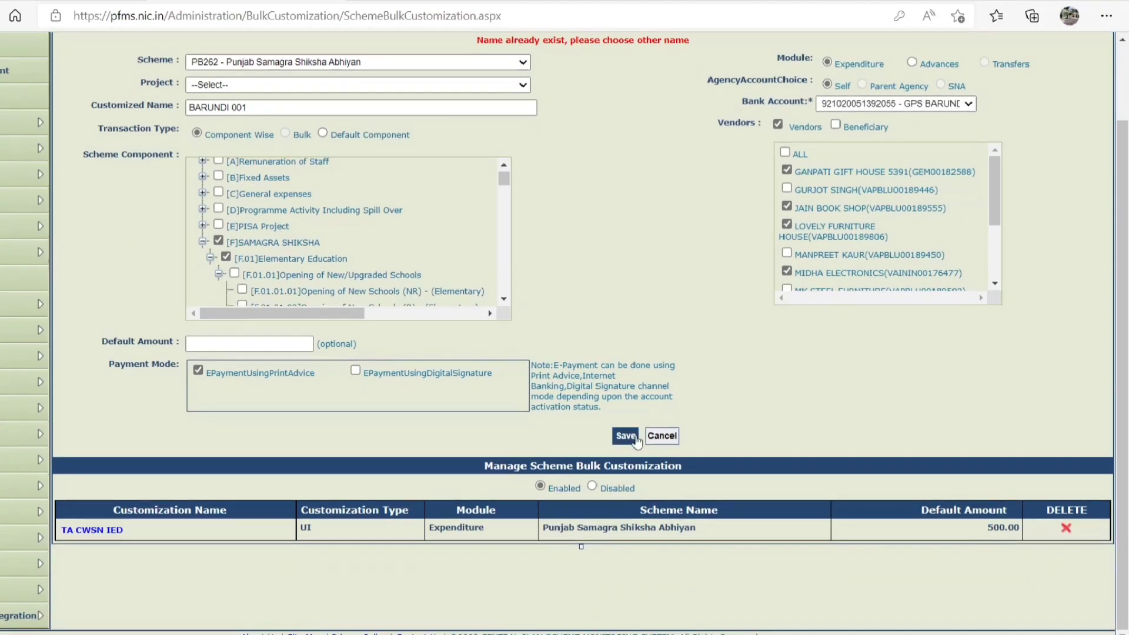
{"action": "left_click", "coordinate": [626, 452]}
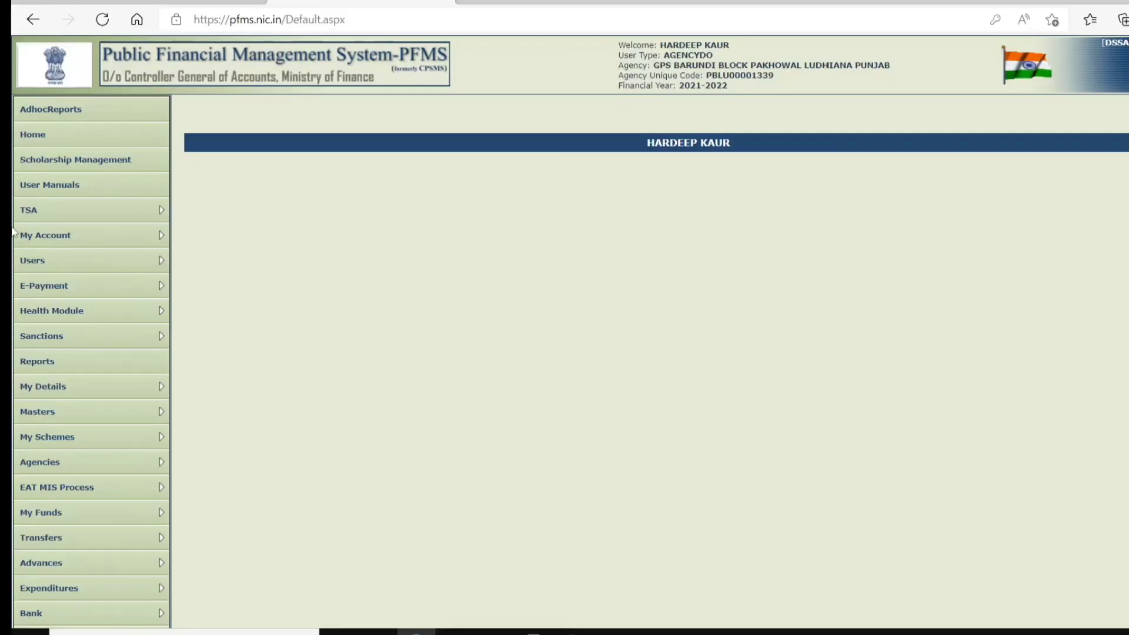
Step: Start a new expenditure entry using the BARUNDI 001 customization
{"action": "mouse_move", "coordinate": [98, 515]}
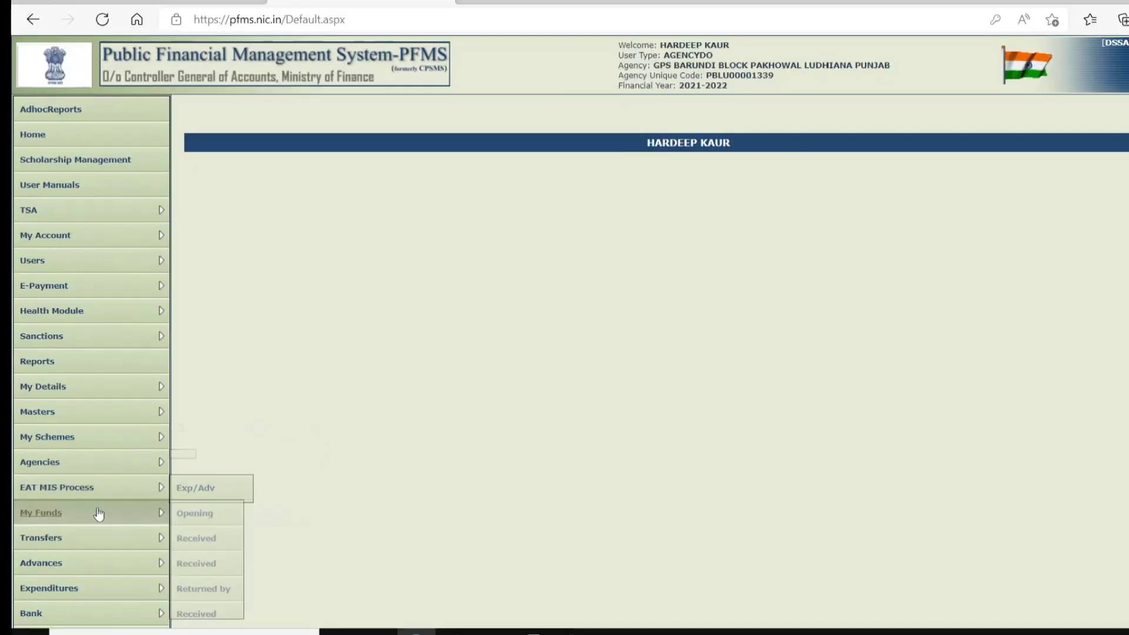
{"action": "scroll", "coordinate": [98, 515], "scroll_direction": "down", "scroll_amount": 2}
{"action": "mouse_move", "coordinate": [91, 474]}
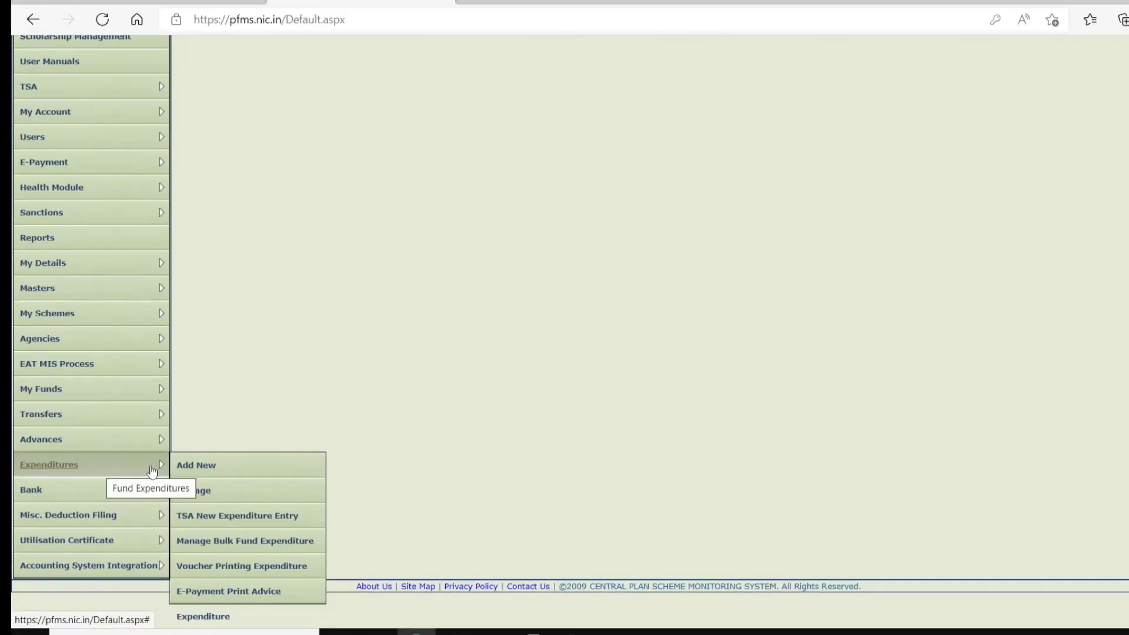
{"action": "left_click", "coordinate": [207, 469]}
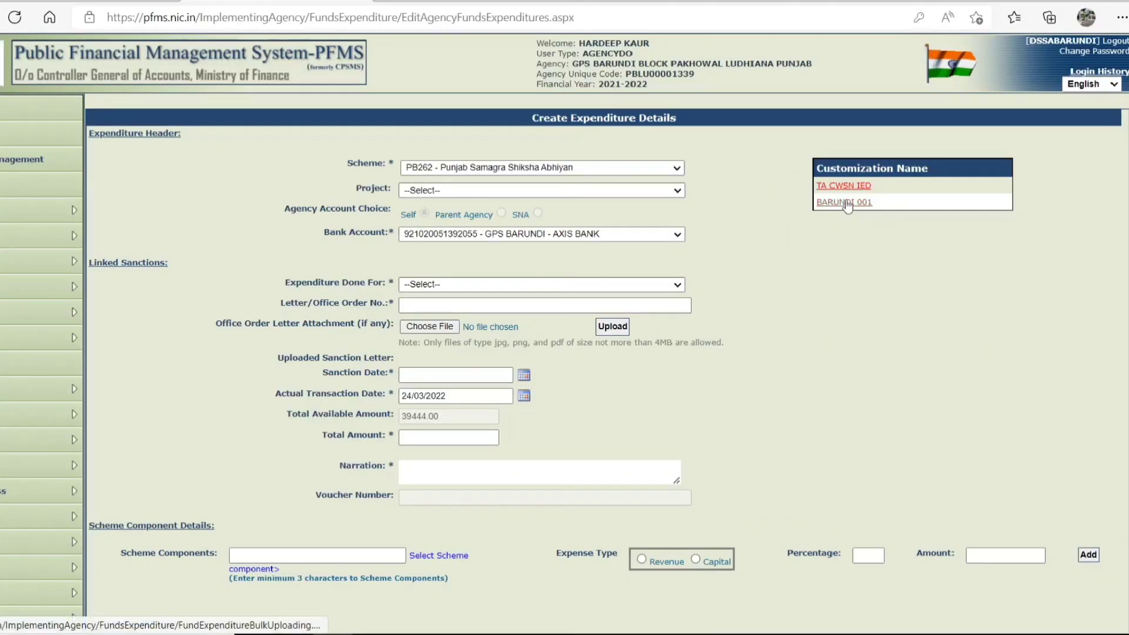
{"action": "left_click", "coordinate": [847, 202]}
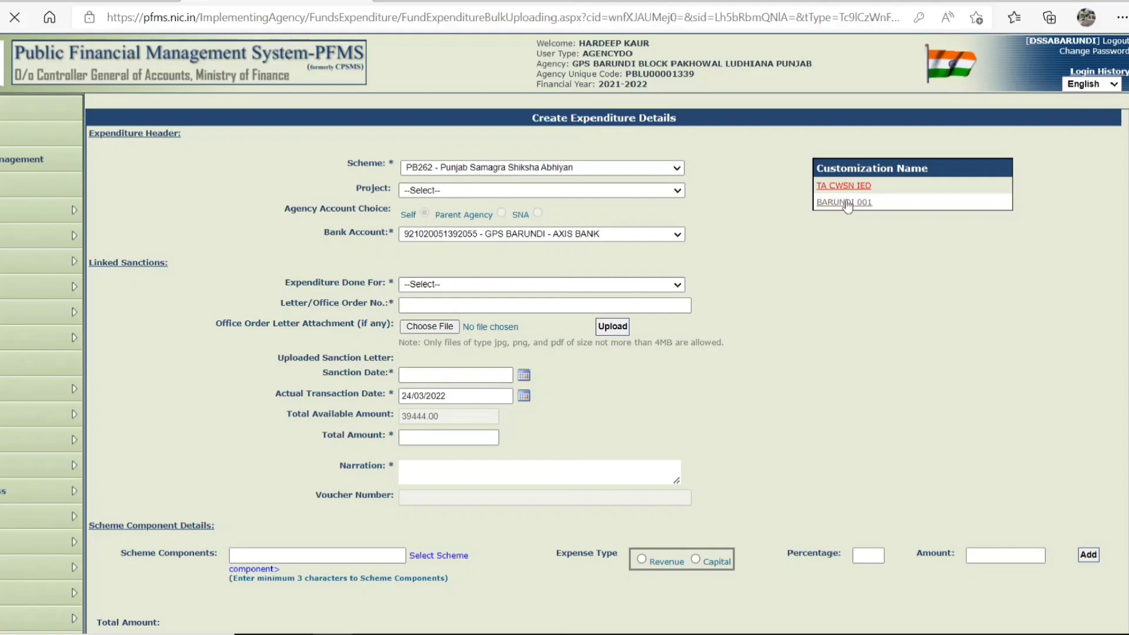
Step: Enter the letter/office order number and set both the order date and the actual transaction date to 24/03/2022
{"action": "left_click", "coordinate": [339, 321]}
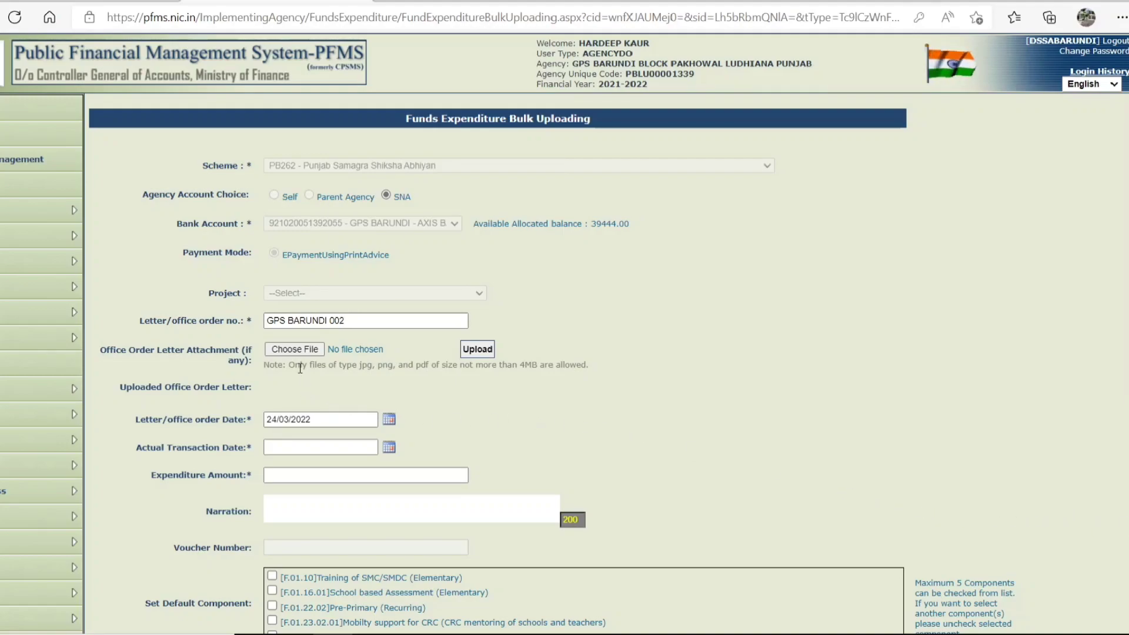
{"action": "left_click", "coordinate": [390, 448]}
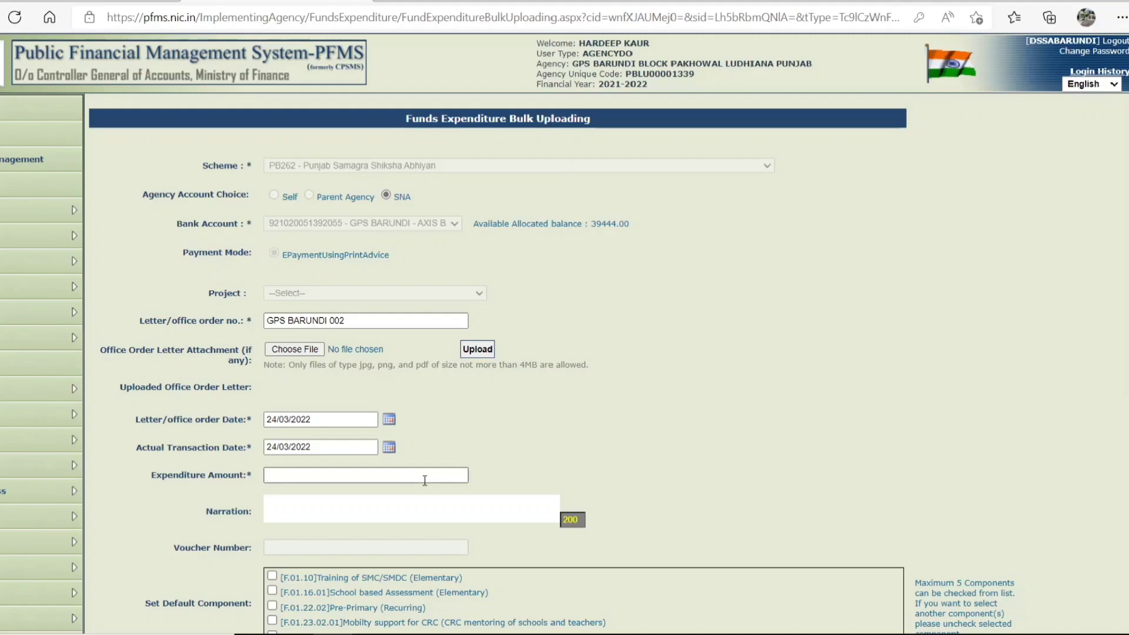
Step: Enter PRE PRI,IED,SMC as the expenditure narration
{"action": "left_click", "coordinate": [339, 502]}
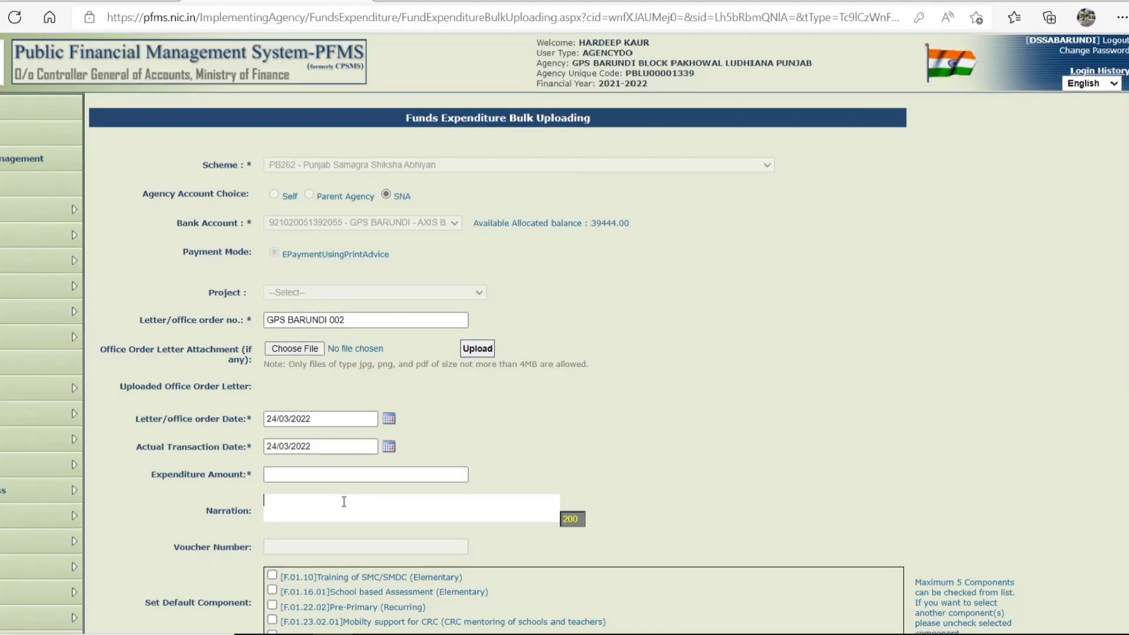
{"action": "scroll", "coordinate": [344, 501], "scroll_direction": "down", "scroll_amount": 1}
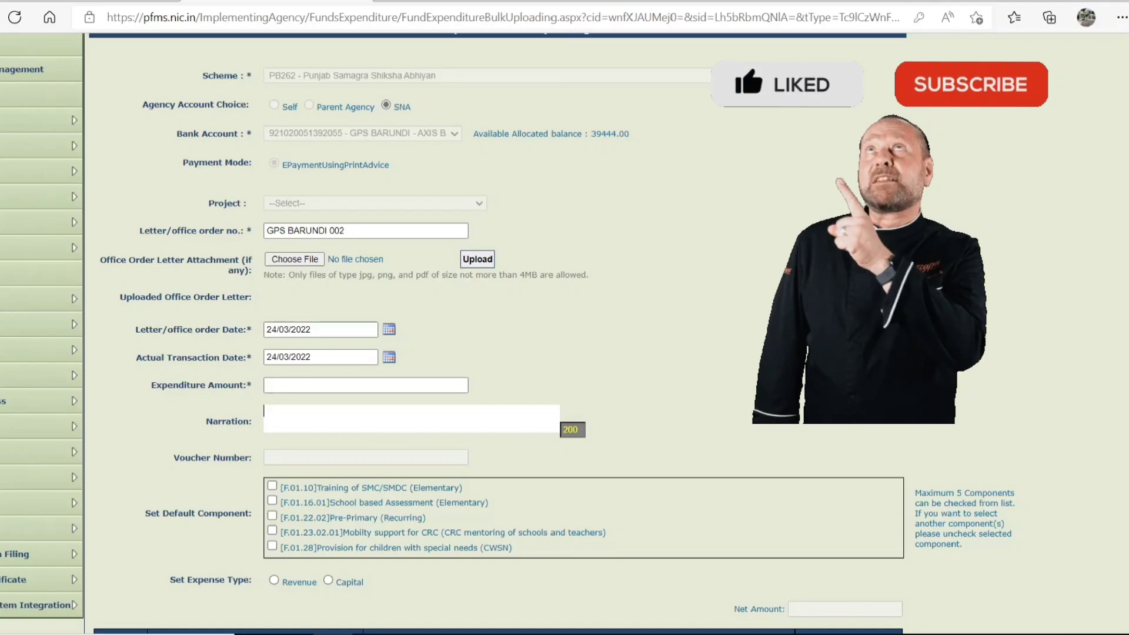
{"action": "type", "text": "PRE "}
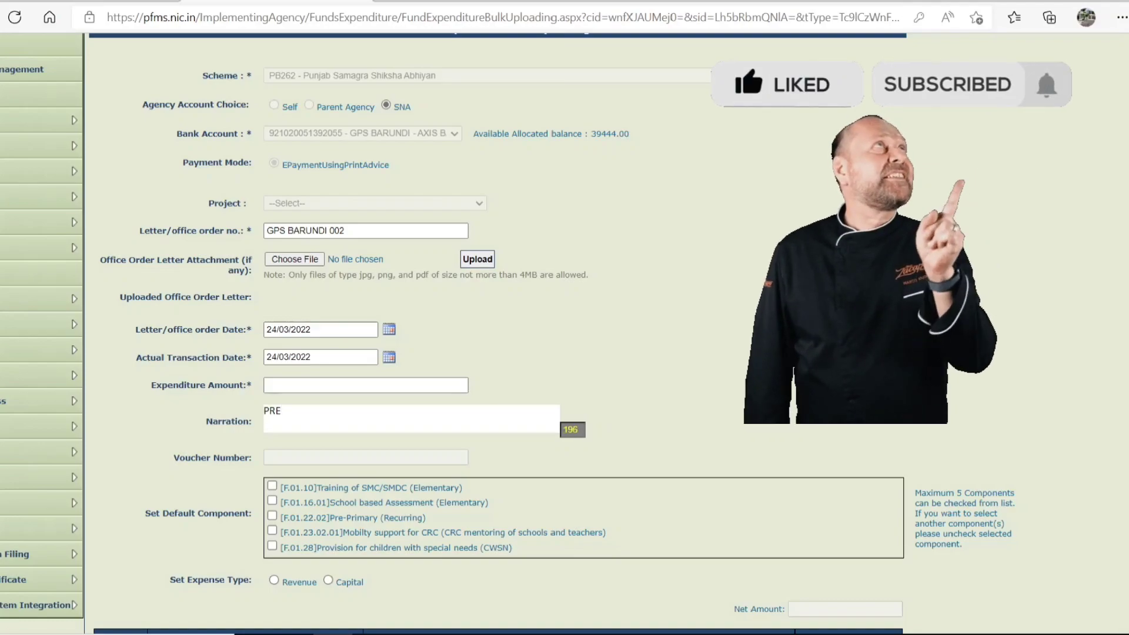
{"action": "type", "text": "PRI"}
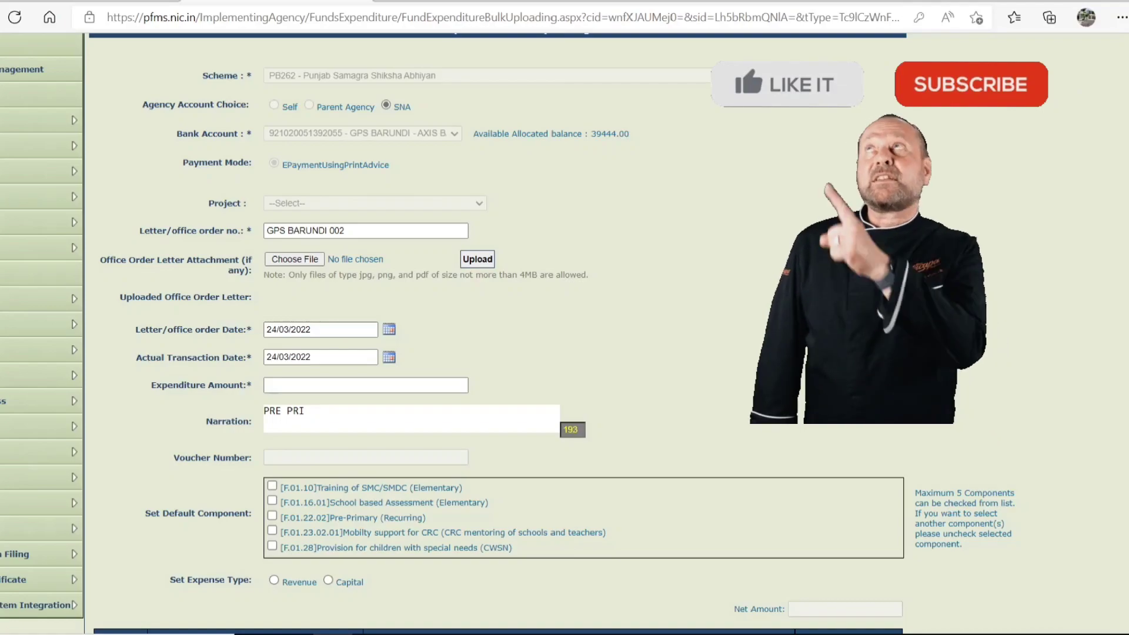
{"action": "key", "text": "BackSpace"}
{"action": "type", "text": ",IED"}
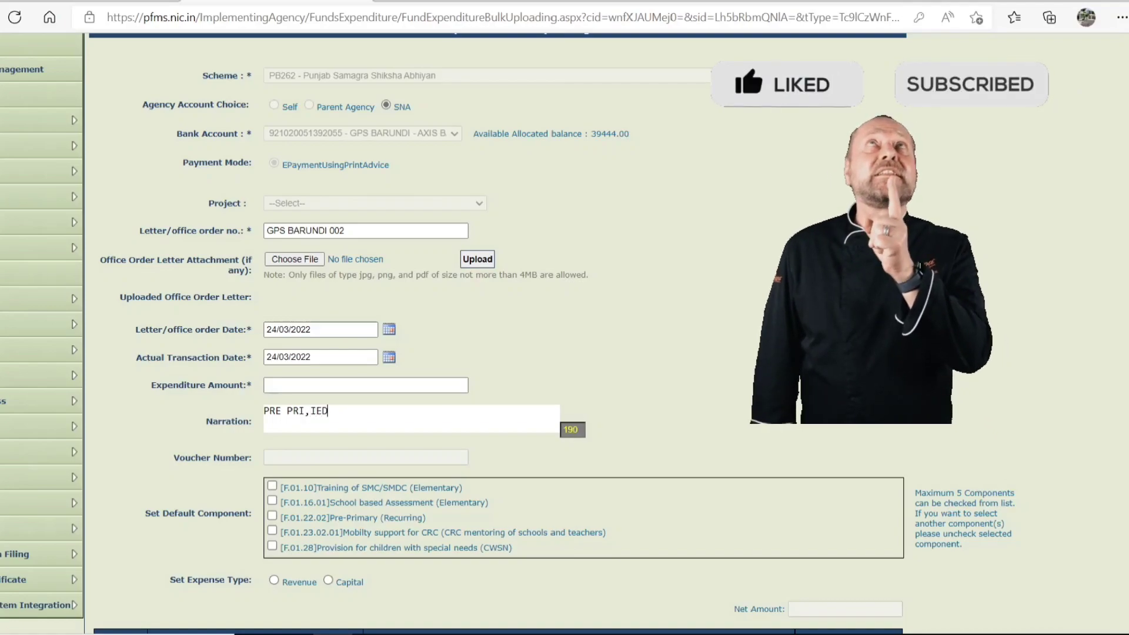
{"action": "type", "text": ","}
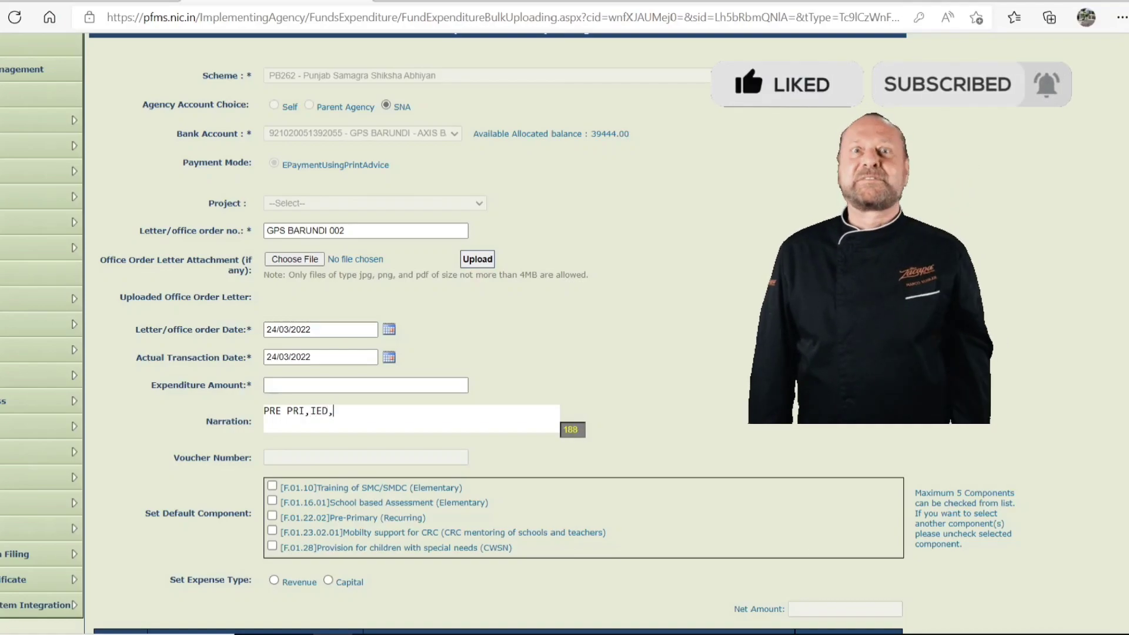
{"action": "type", "text": "SMC"}
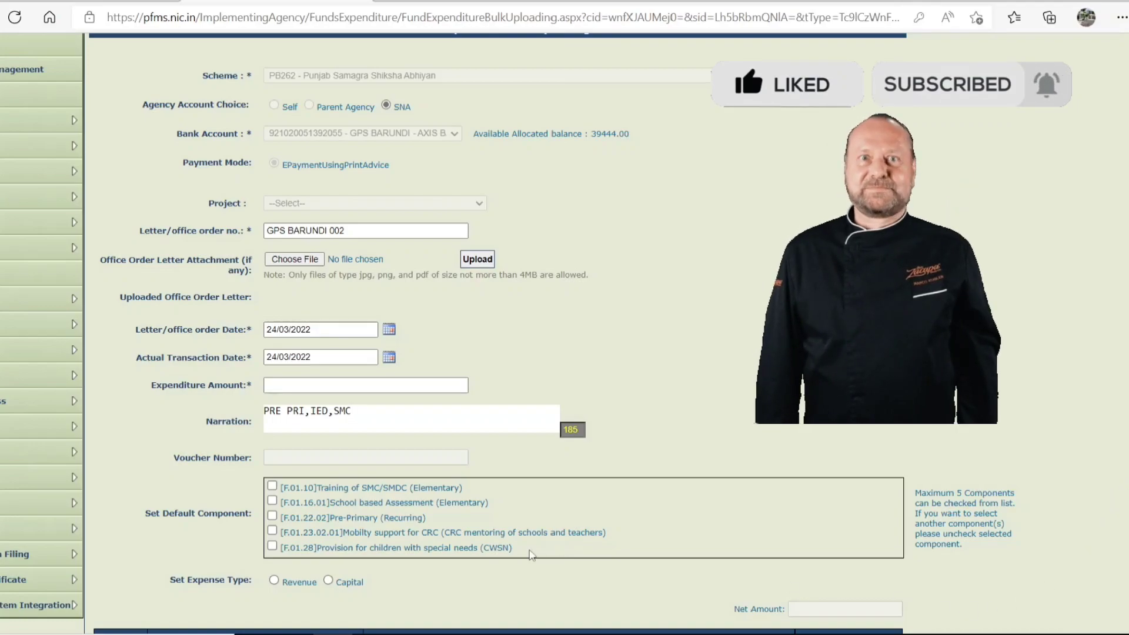
{"action": "scroll", "coordinate": [353, 412], "scroll_direction": "down", "scroll_amount": 2}
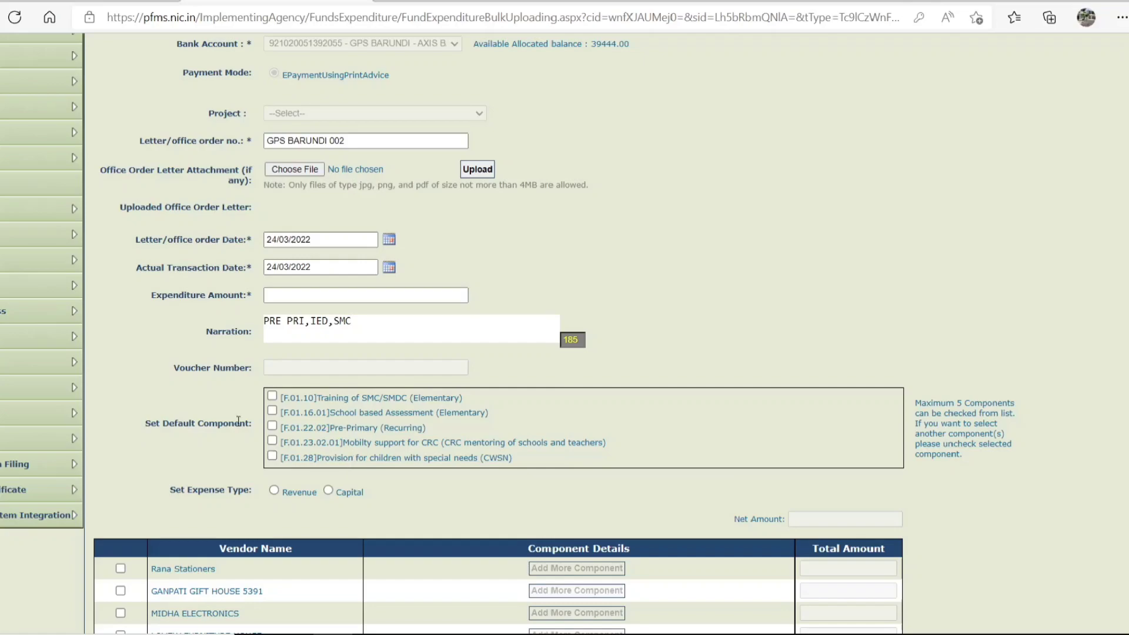
Step: Set all five listed components, from Training of SMC/SMDC to Provision for children with special needs, as defaults and dismiss the selection-limit notice
{"action": "left_click", "coordinate": [273, 396]}
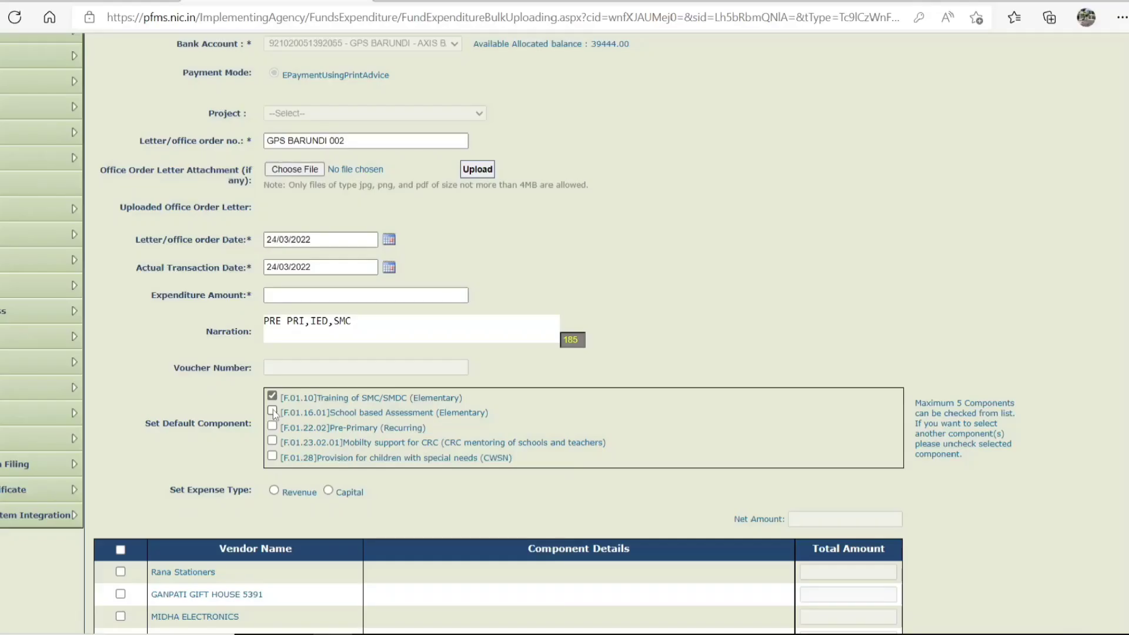
{"action": "left_click", "coordinate": [273, 410]}
{"action": "left_click", "coordinate": [273, 426]}
{"action": "left_click", "coordinate": [272, 441]}
{"action": "left_click", "coordinate": [272, 457]}
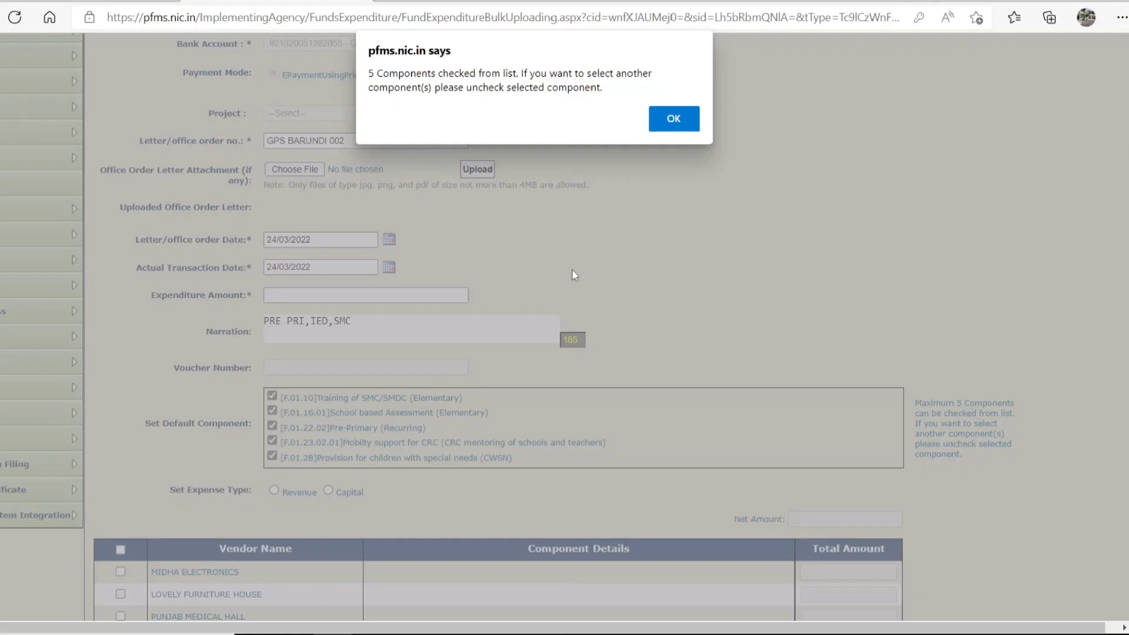
{"action": "left_click", "coordinate": [655, 129]}
Step: Set the expense type to Revenue and the expenditure amount to 26244
{"action": "scroll", "coordinate": [668, 281], "scroll_direction": "down", "scroll_amount": 3}
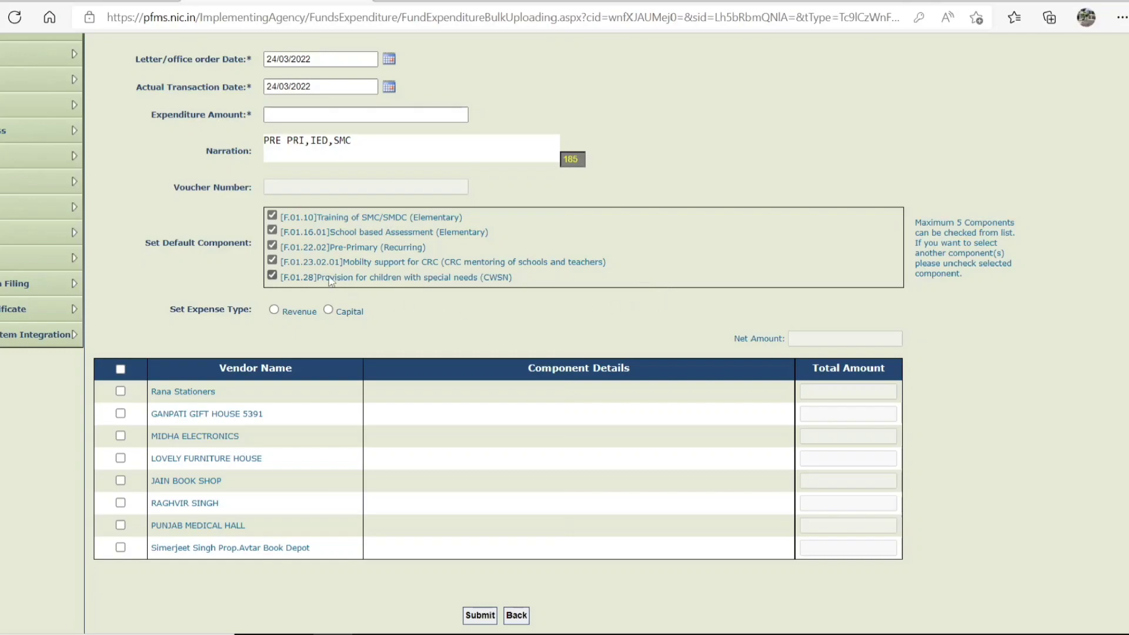
{"action": "left_click", "coordinate": [274, 311]}
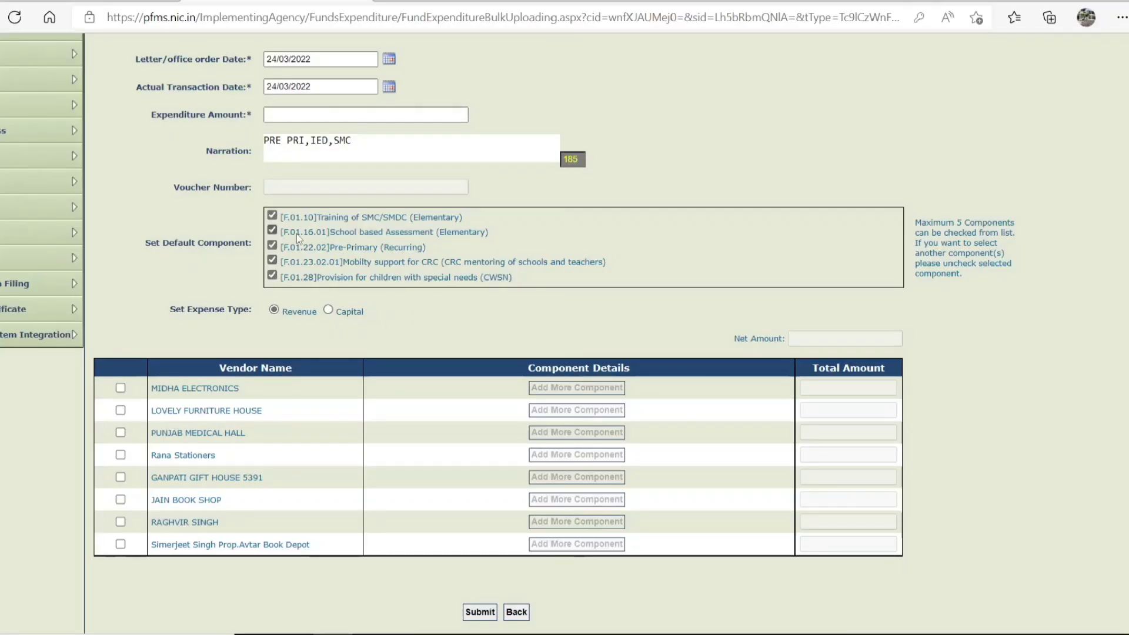
{"action": "left_click", "coordinate": [308, 116]}
{"action": "type", "text": "26244"}
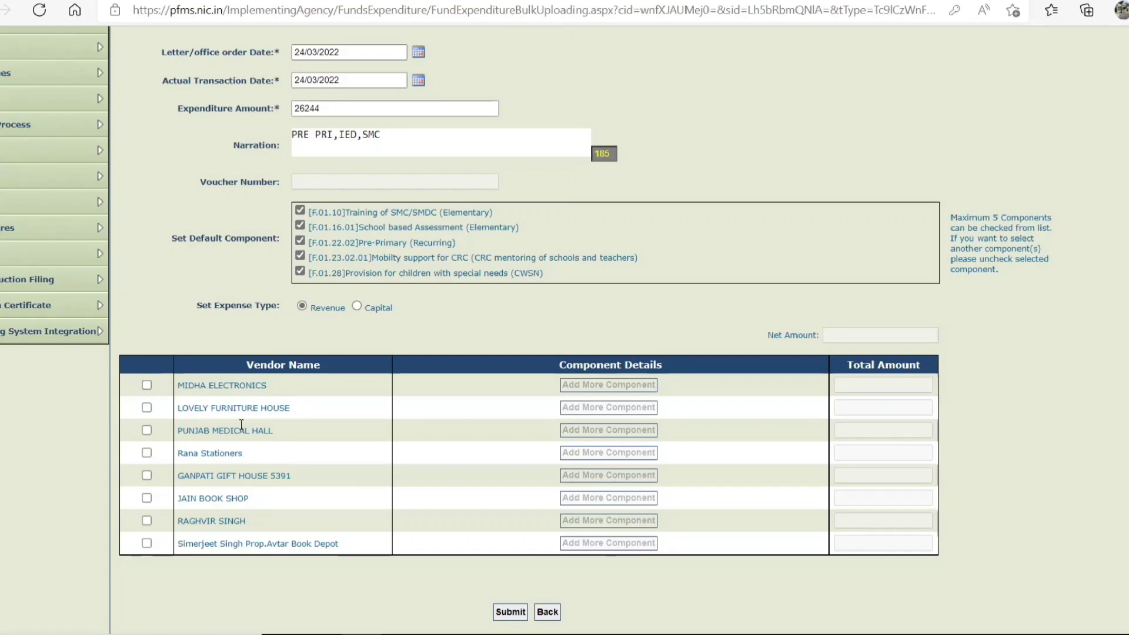
Step: Include MIDHA ELECTRONICS with 400 for Provision for children with special needs, and include LOVELY FURNITURE HOUSE
{"action": "scroll", "coordinate": [241, 425], "scroll_direction": "down", "scroll_amount": 1}
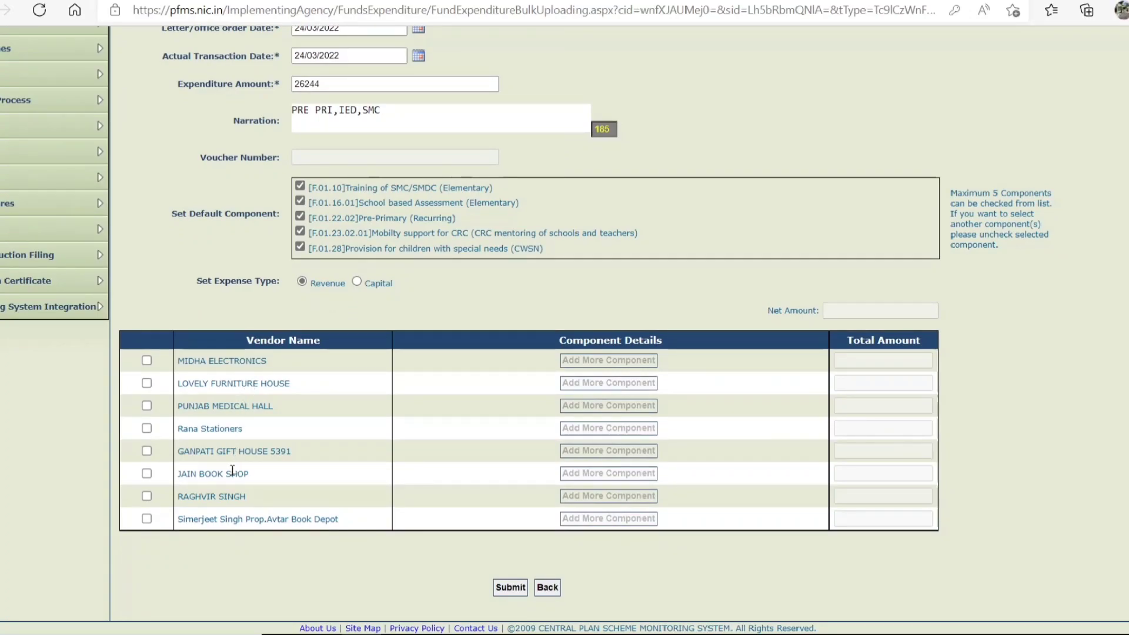
{"action": "left_click", "coordinate": [150, 362]}
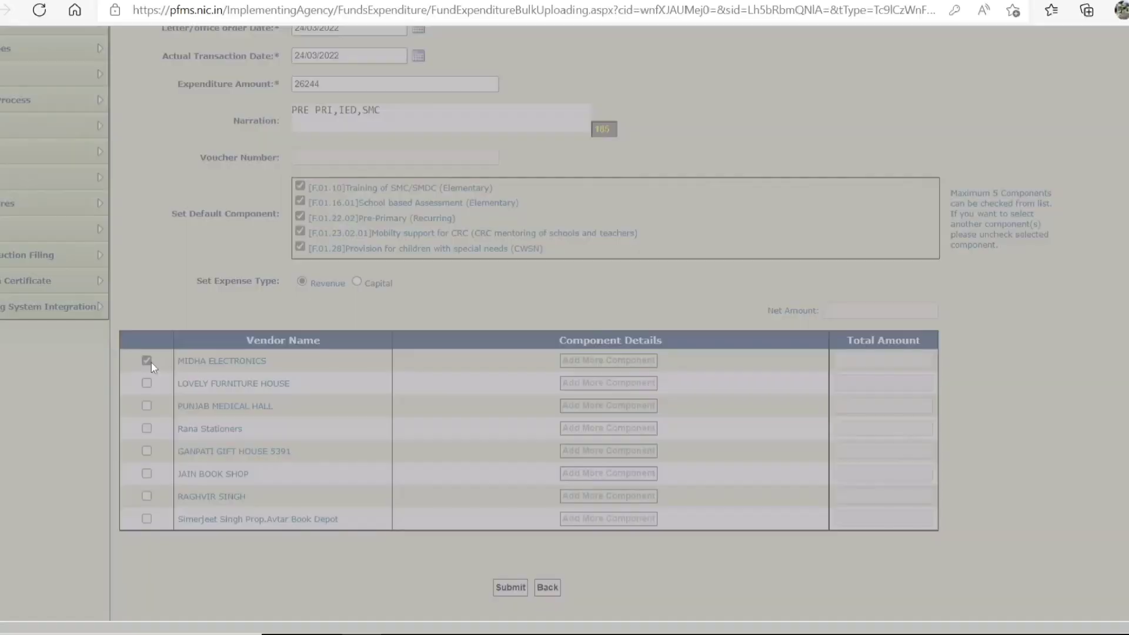
{"action": "scroll", "coordinate": [428, 406], "scroll_direction": "down", "scroll_amount": 3}
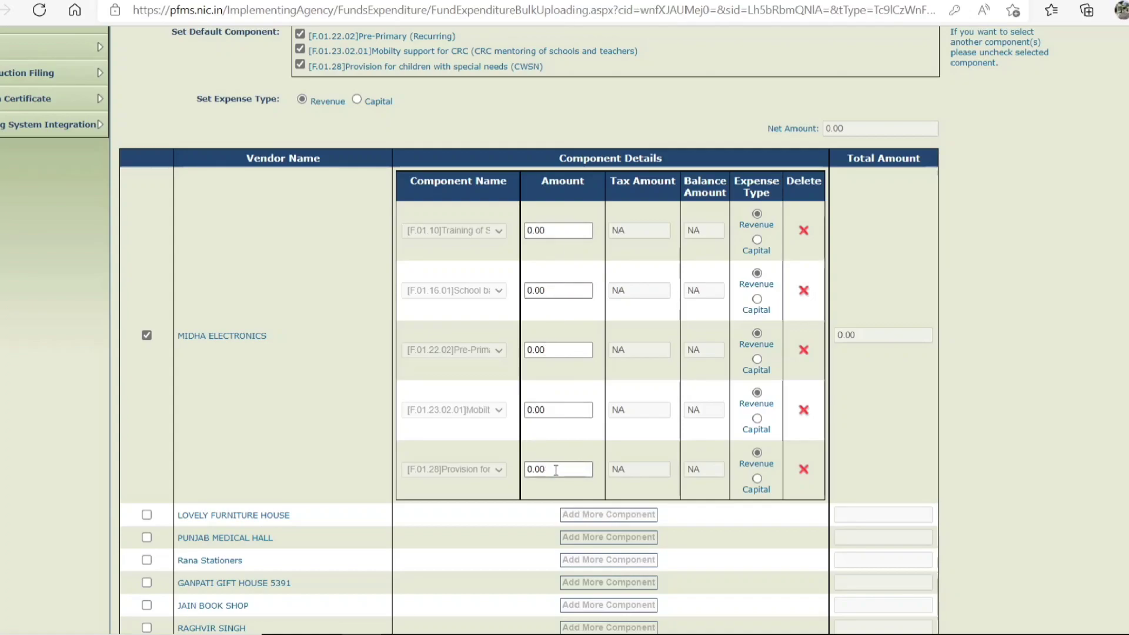
{"action": "left_click_drag", "start_coordinate": [556, 471], "coordinate": [525, 472]}
{"action": "type", "text": "400"}
{"action": "left_click", "coordinate": [895, 412]}
{"action": "scroll", "coordinate": [560, 432], "scroll_direction": "down", "scroll_amount": 2}
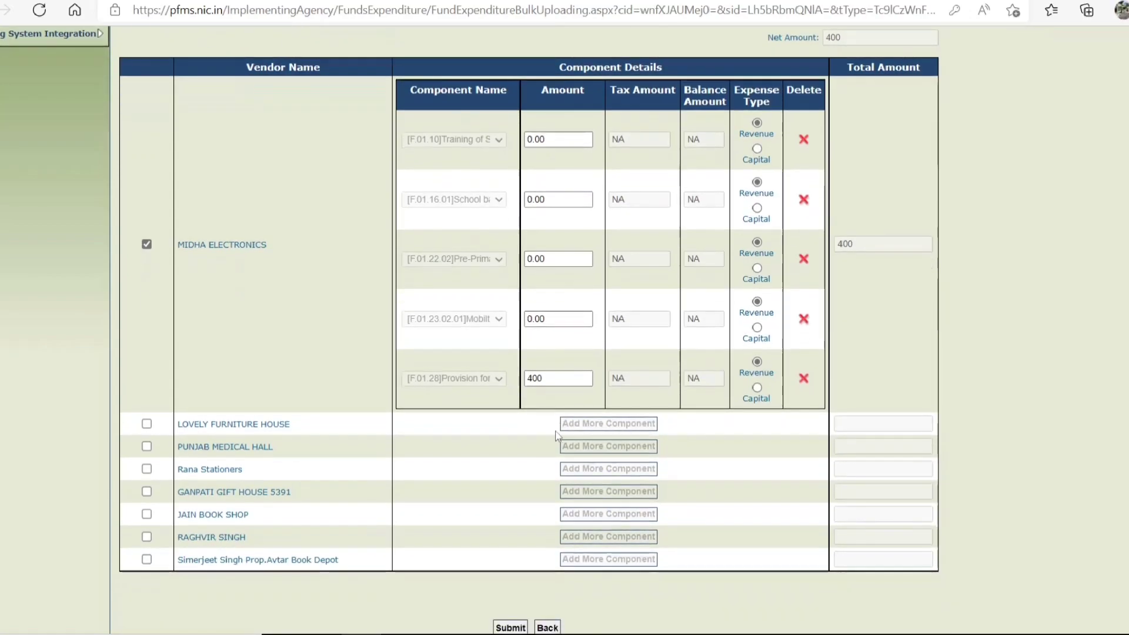
{"action": "left_click", "coordinate": [147, 424]}
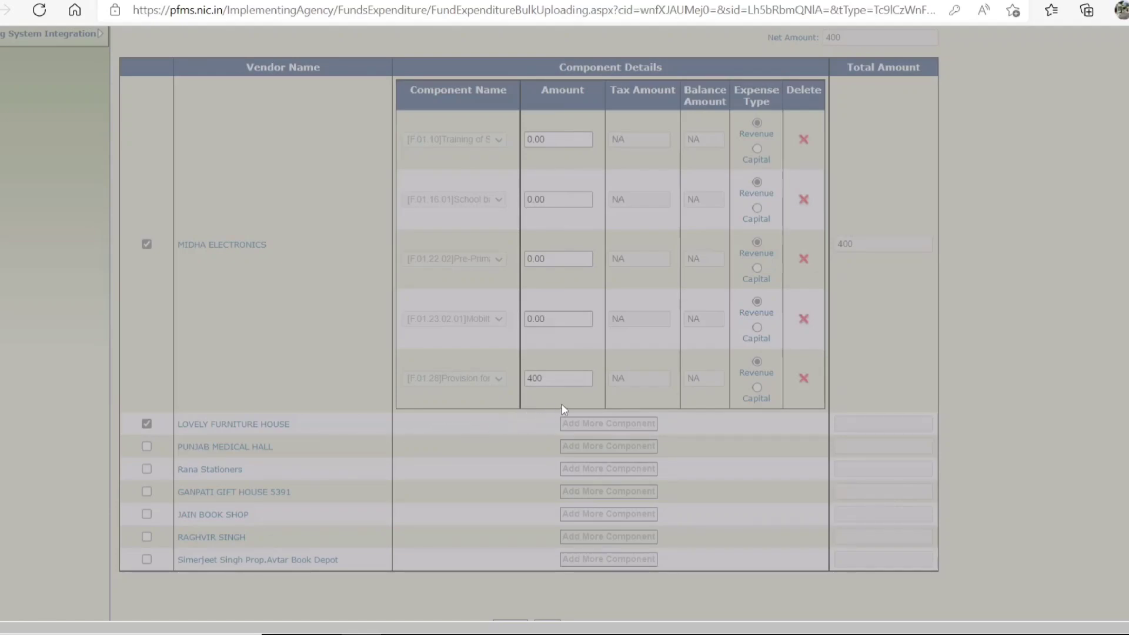
Step: Compare the net amount of all vendor entries with the entered expenditure amount
{"action": "scroll", "coordinate": [896, 292], "scroll_direction": "up", "scroll_amount": 10}
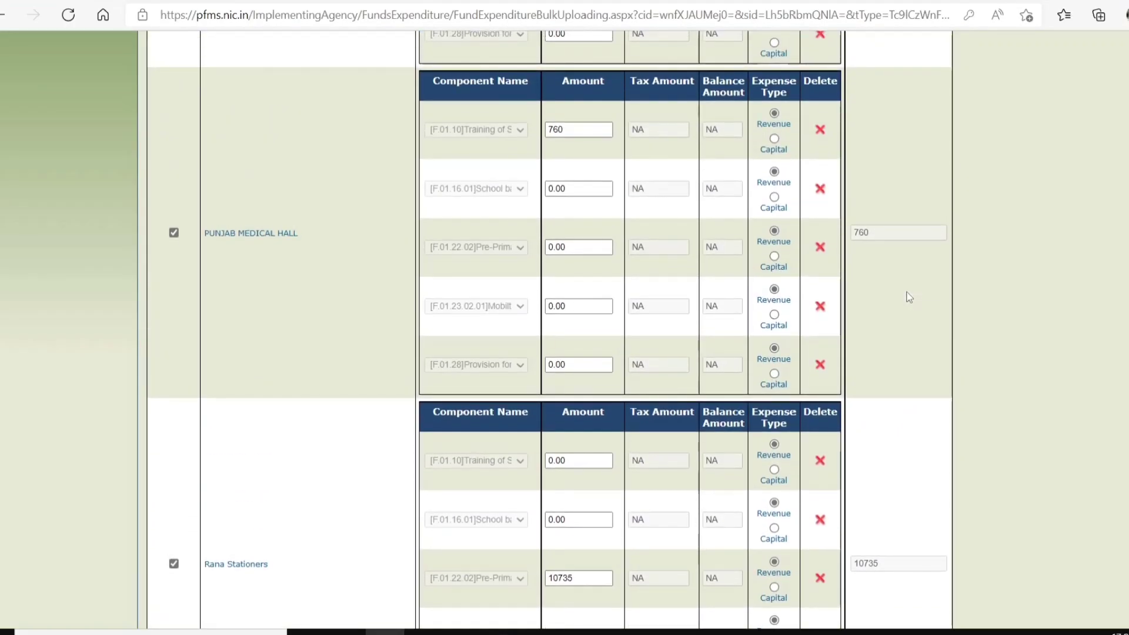
{"action": "scroll", "coordinate": [909, 297], "scroll_direction": "up", "scroll_amount": 11}
{"action": "scroll", "coordinate": [909, 297], "scroll_direction": "down", "scroll_amount": 3}
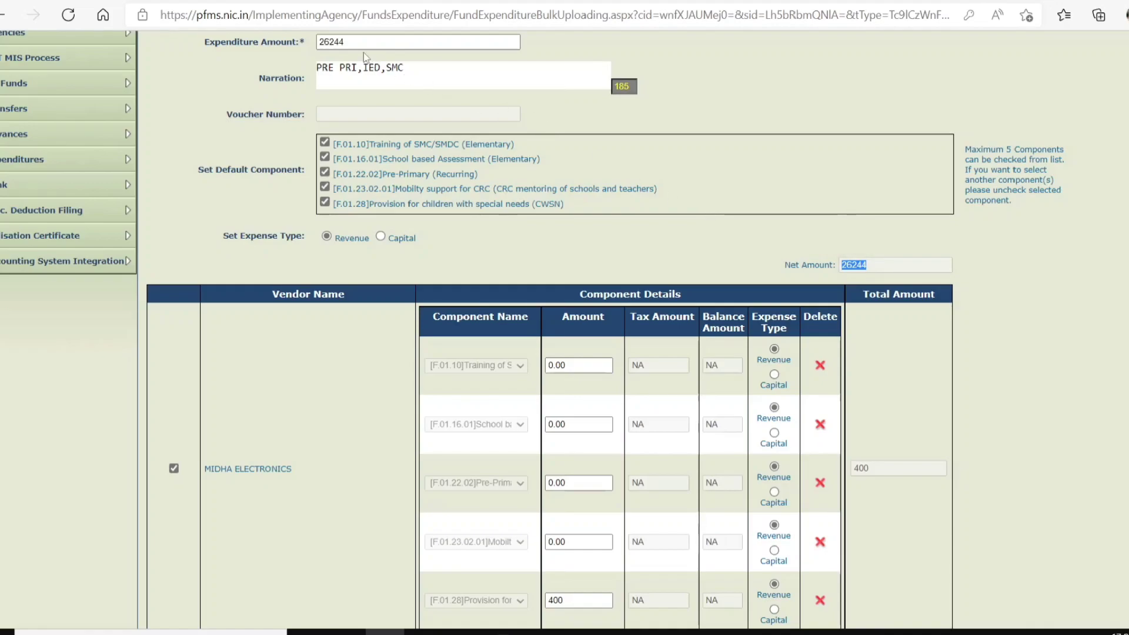
{"action": "left_click_drag", "start_coordinate": [355, 43], "coordinate": [303, 43]}
{"action": "scroll", "coordinate": [303, 43], "scroll_direction": "up", "scroll_amount": 1}
{"action": "scroll", "coordinate": [302, 43], "scroll_direction": "up", "scroll_amount": 2}
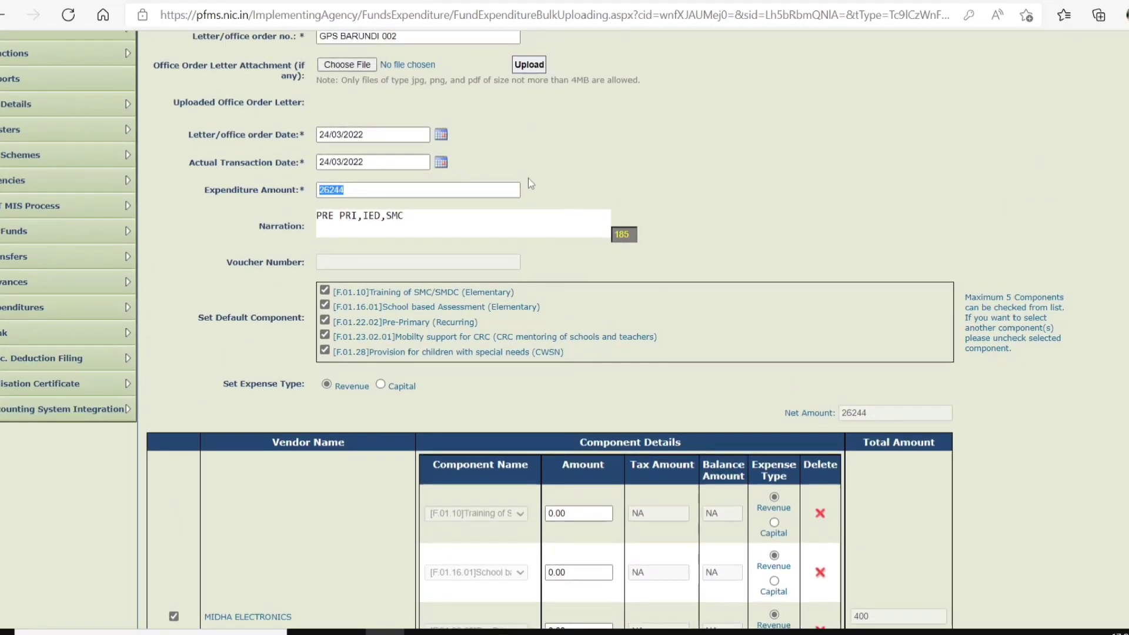
Step: Review the component-wise amounts of every included vendor, from MIDHA ELECTRONICS to the last vendor in the list
{"action": "scroll", "coordinate": [709, 182], "scroll_direction": "down", "scroll_amount": 5}
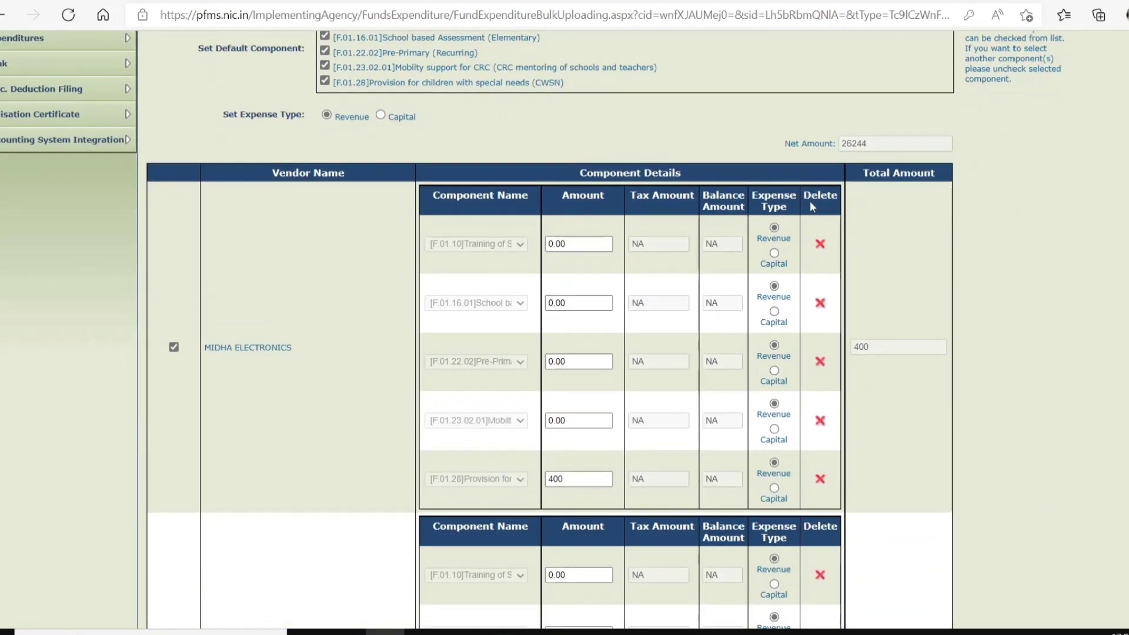
{"action": "scroll", "coordinate": [719, 284], "scroll_direction": "down", "scroll_amount": 2}
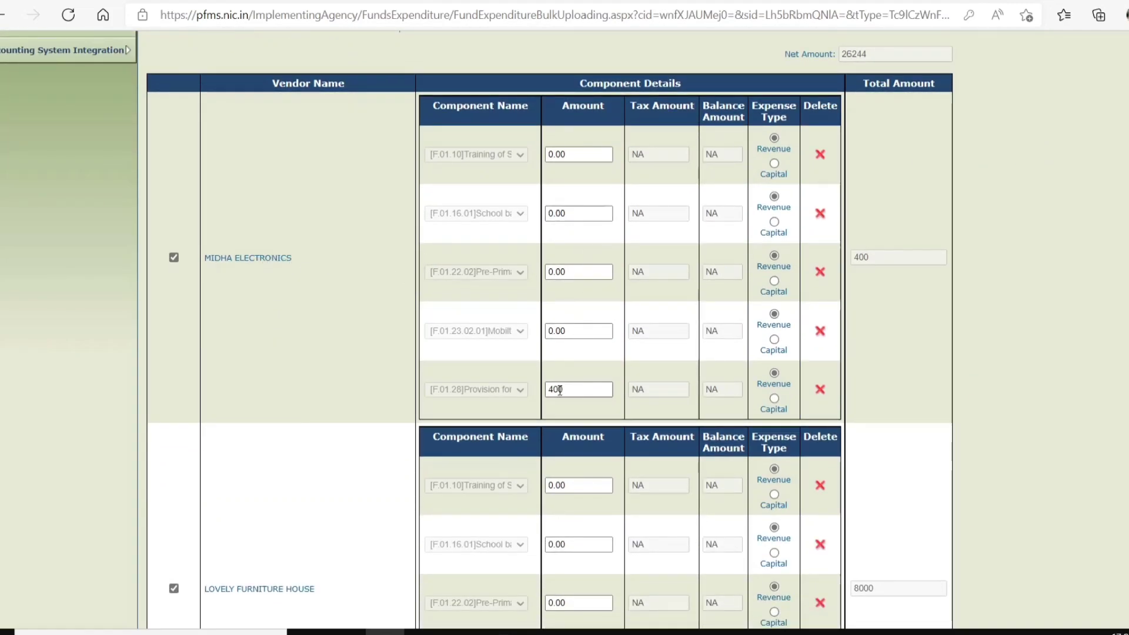
{"action": "scroll", "coordinate": [559, 390], "scroll_direction": "down", "scroll_amount": 3}
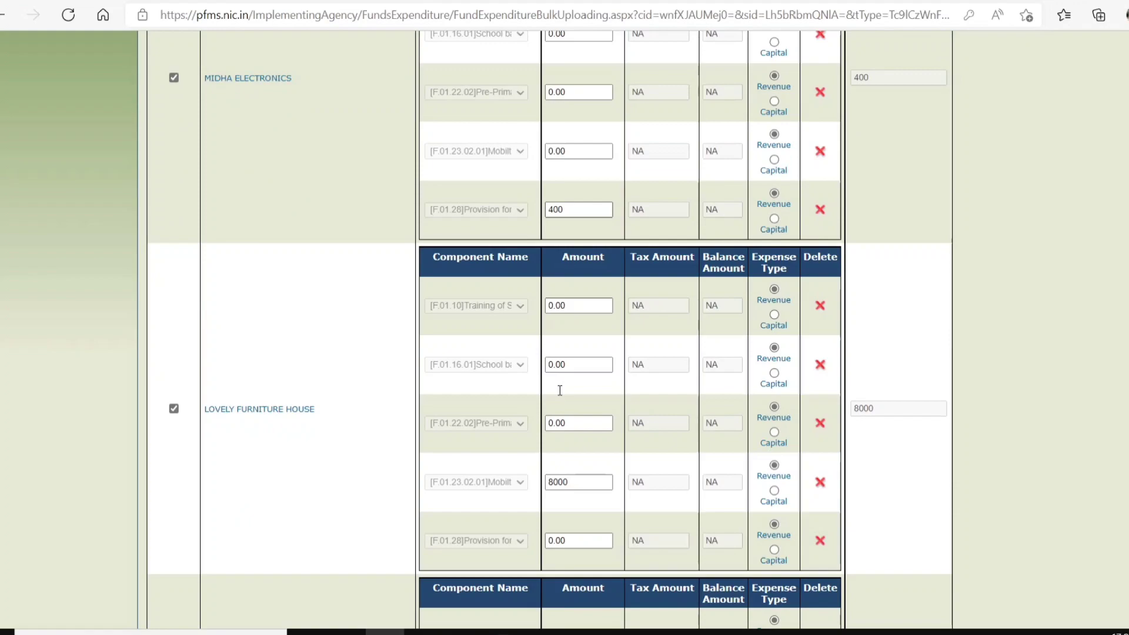
{"action": "scroll", "coordinate": [558, 390], "scroll_direction": "down", "scroll_amount": 2}
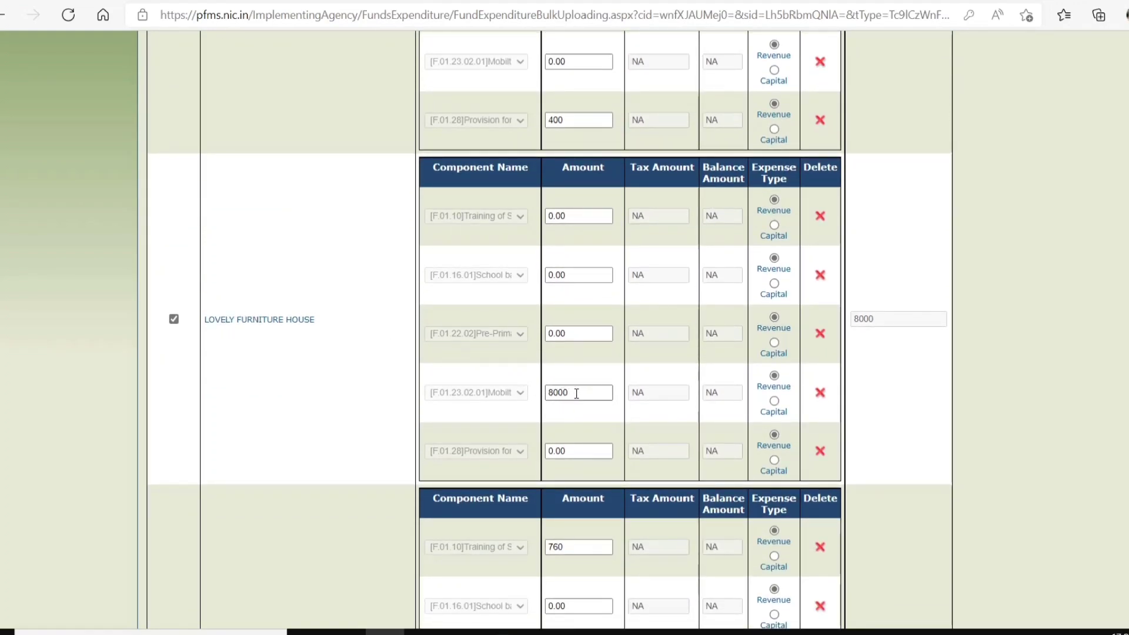
{"action": "scroll", "coordinate": [576, 393], "scroll_direction": "down", "scroll_amount": 2}
{"action": "scroll", "coordinate": [576, 394], "scroll_direction": "down", "scroll_amount": 4}
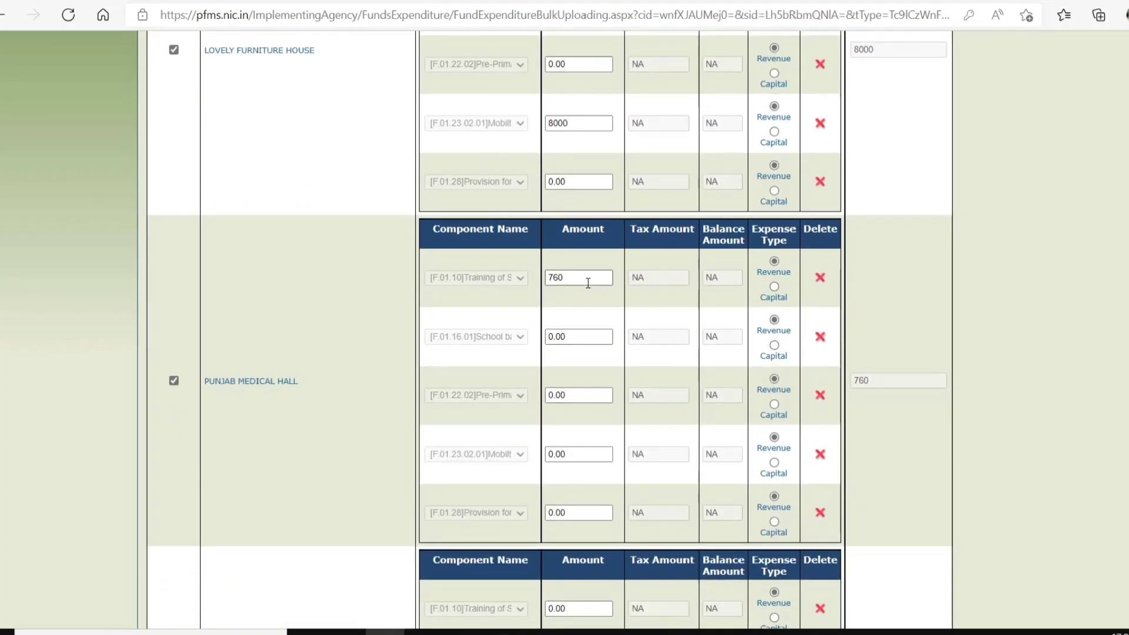
{"action": "scroll", "coordinate": [500, 281], "scroll_direction": "down", "scroll_amount": 8}
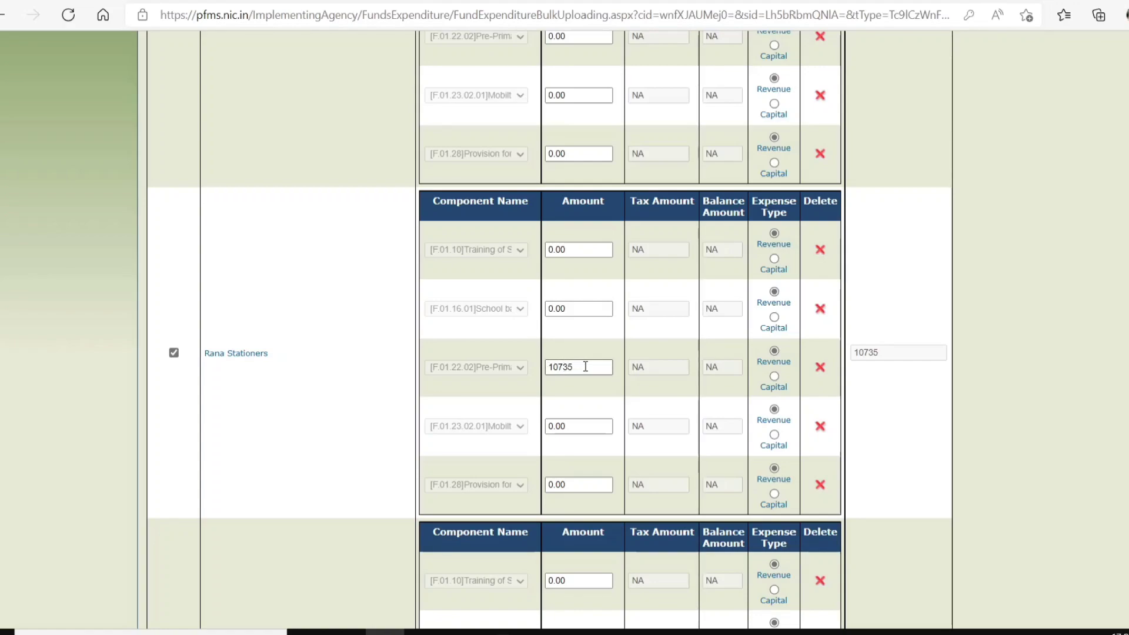
{"action": "scroll", "coordinate": [586, 366], "scroll_direction": "down", "scroll_amount": 5}
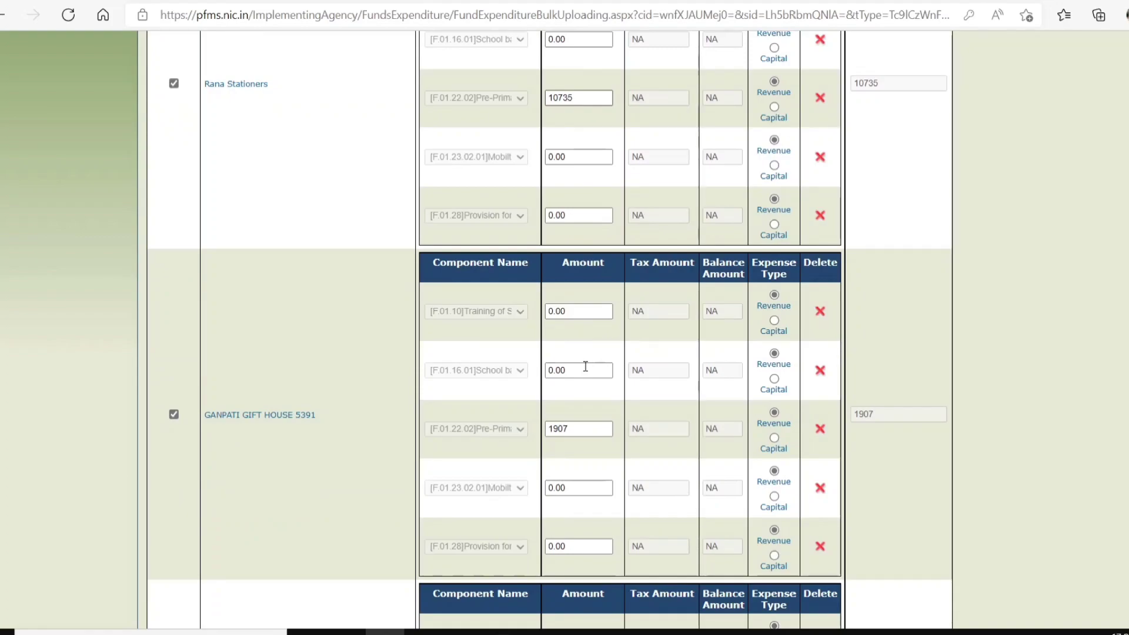
{"action": "scroll", "coordinate": [586, 366], "scroll_direction": "down", "scroll_amount": 3}
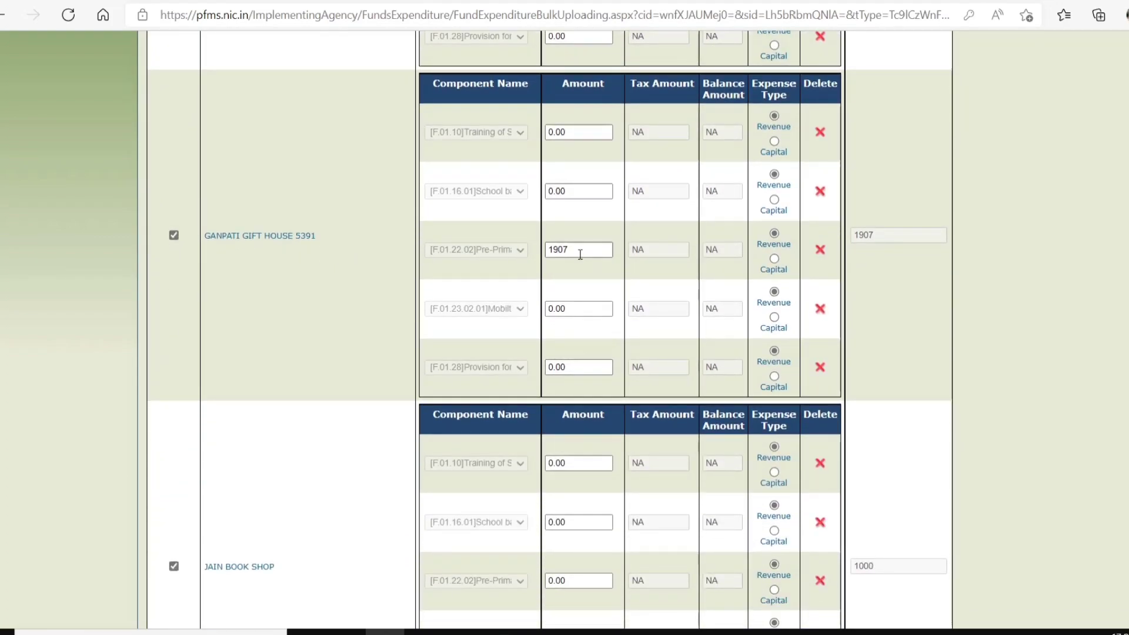
{"action": "scroll", "coordinate": [580, 254], "scroll_direction": "down", "scroll_amount": 1}
{"action": "scroll", "coordinate": [580, 255], "scroll_direction": "down", "scroll_amount": 2}
{"action": "scroll", "coordinate": [579, 254], "scroll_direction": "down", "scroll_amount": 2}
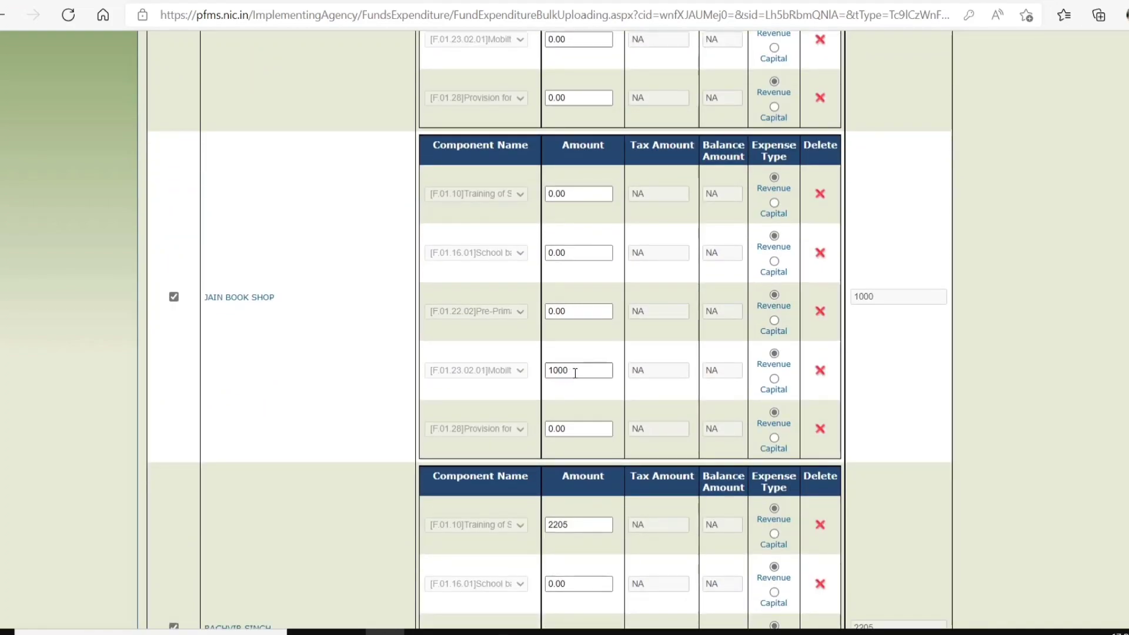
{"action": "scroll", "coordinate": [575, 372], "scroll_direction": "down", "scroll_amount": 4}
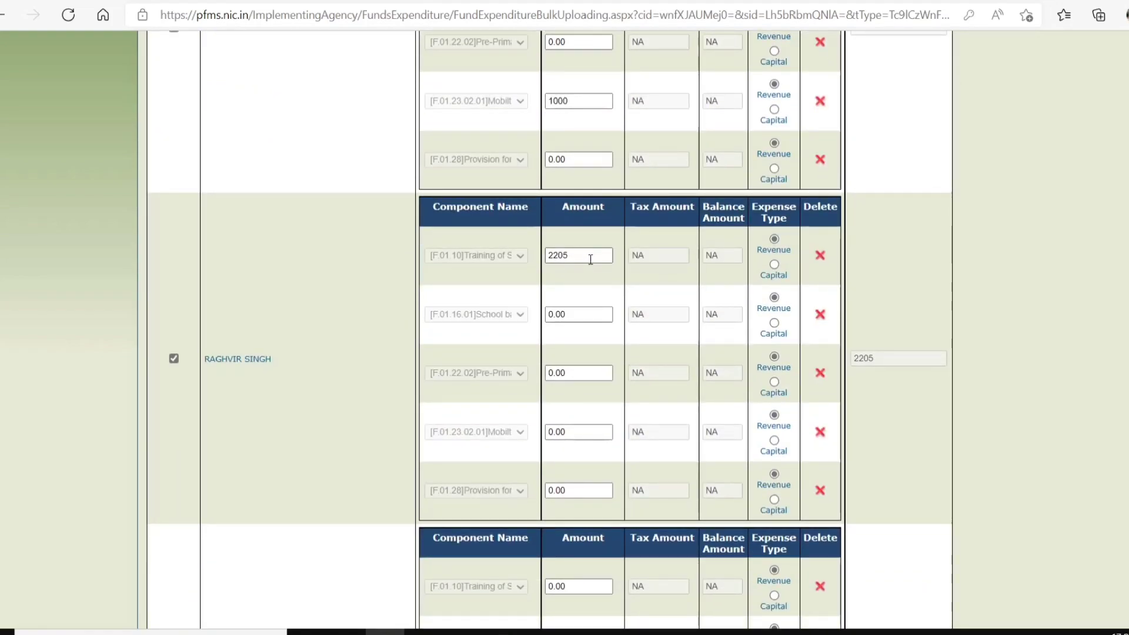
{"action": "scroll", "coordinate": [590, 259], "scroll_direction": "down", "scroll_amount": 4}
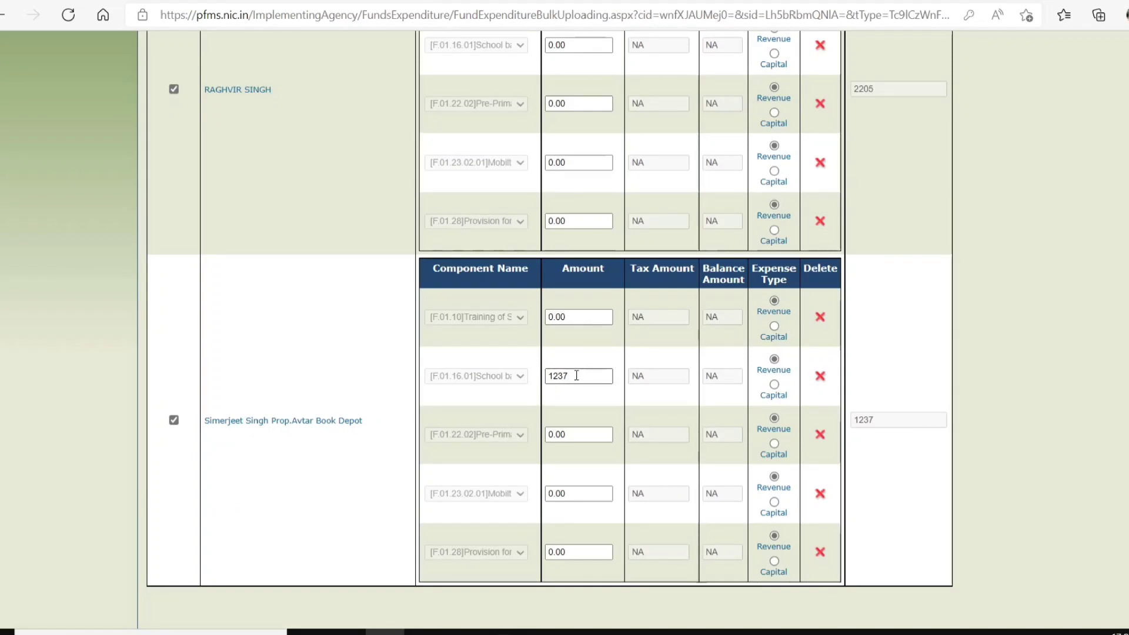
Step: Try to submit the bulk expenditure and check the whole form for a validation message
{"action": "scroll", "coordinate": [576, 375], "scroll_direction": "down", "scroll_amount": 1}
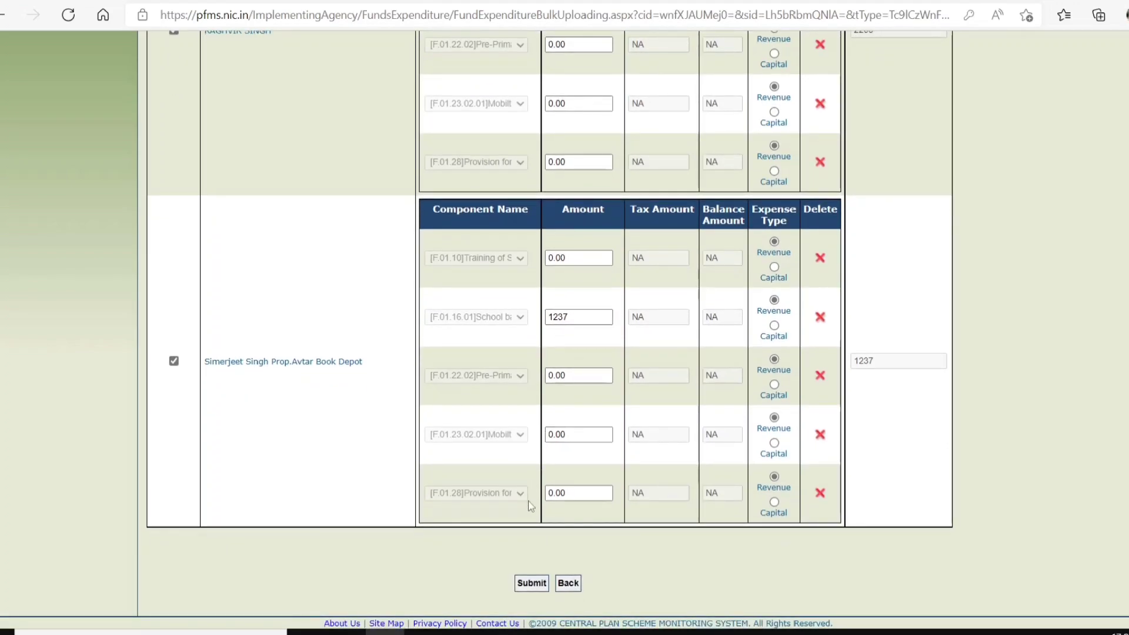
{"action": "left_click", "coordinate": [532, 583]}
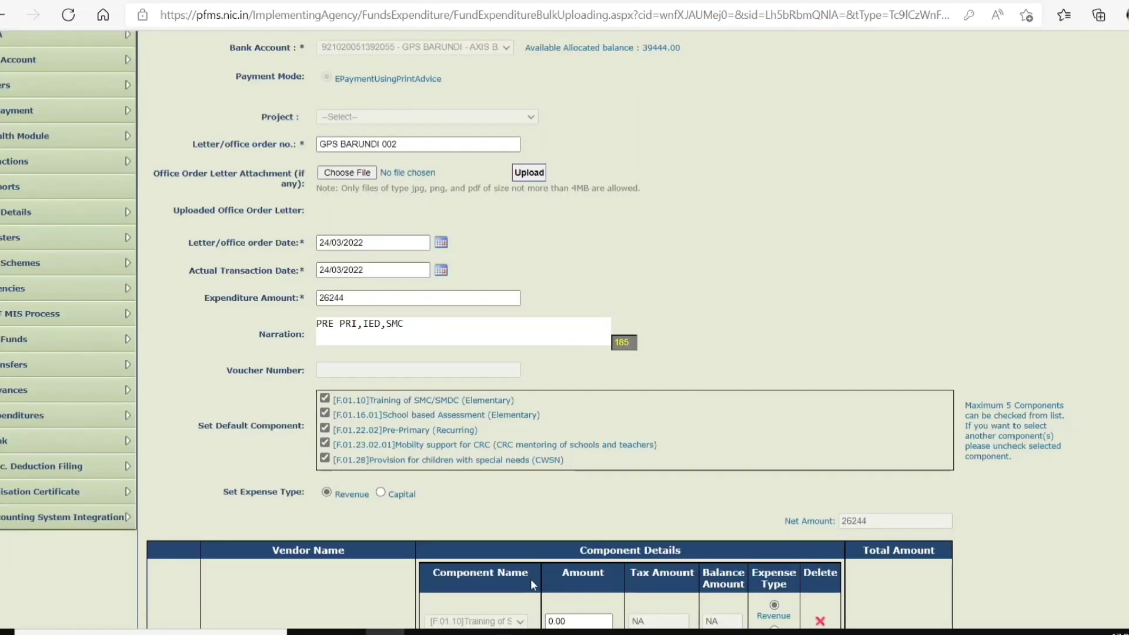
{"action": "scroll", "coordinate": [704, 389], "scroll_direction": "down", "scroll_amount": 9}
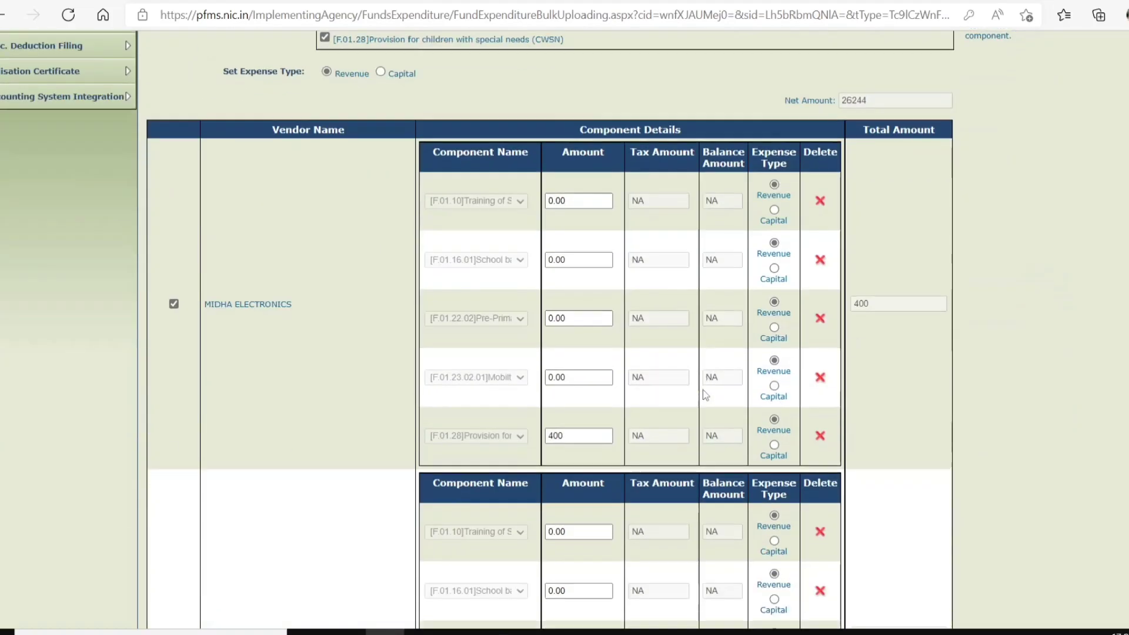
{"action": "scroll", "coordinate": [704, 390], "scroll_direction": "down", "scroll_amount": 20}
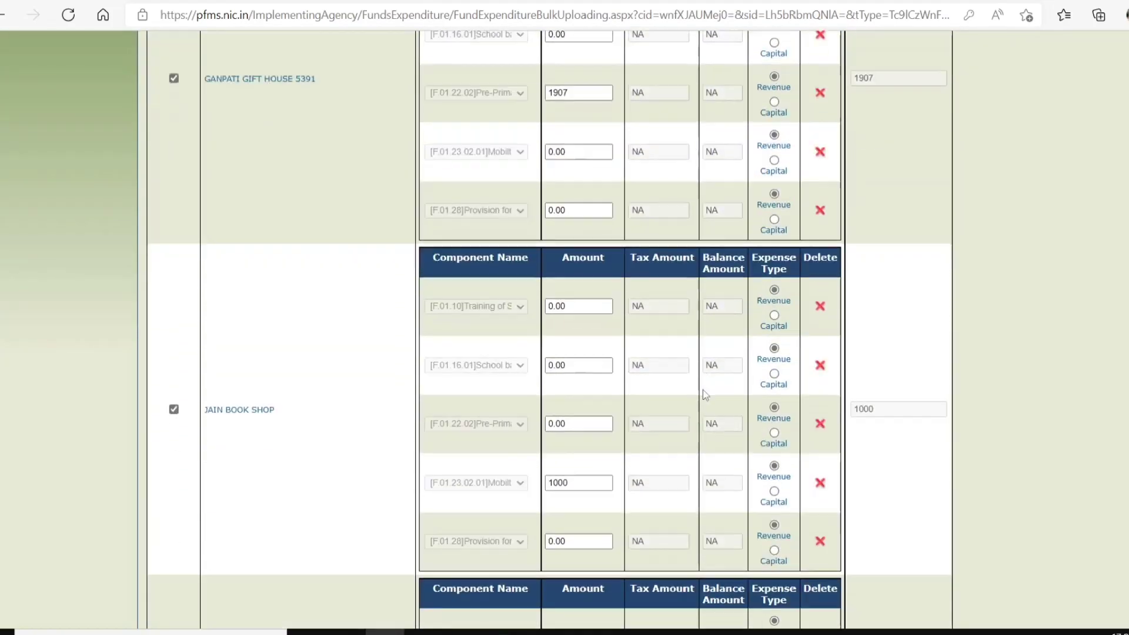
{"action": "scroll", "coordinate": [703, 390], "scroll_direction": "down", "scroll_amount": 5}
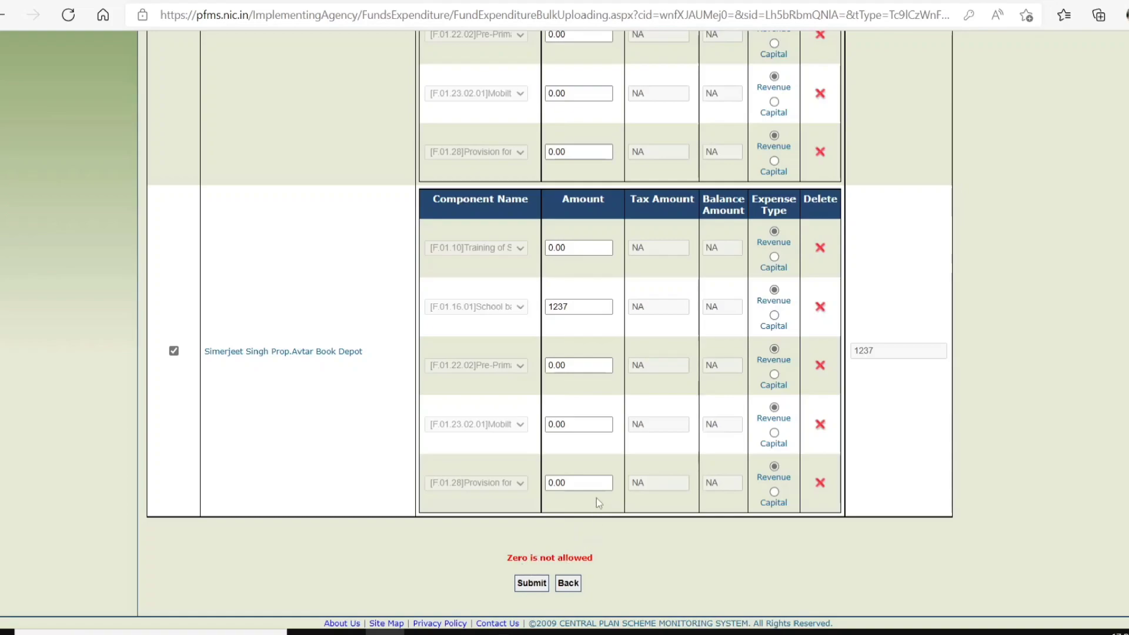
Step: Delete the four zero-amount component rows of MIDHA ELECTRONICS, keeping only Provision for children with special needs
{"action": "scroll", "coordinate": [765, 362], "scroll_direction": "up", "scroll_amount": 5}
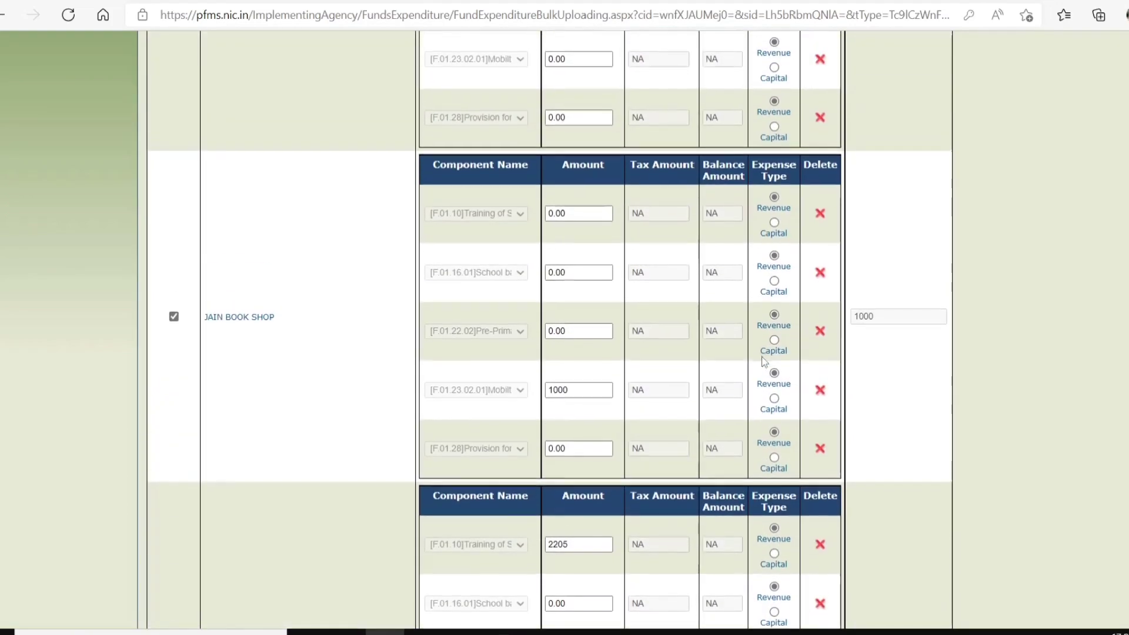
{"action": "scroll", "coordinate": [765, 362], "scroll_direction": "up", "scroll_amount": 12}
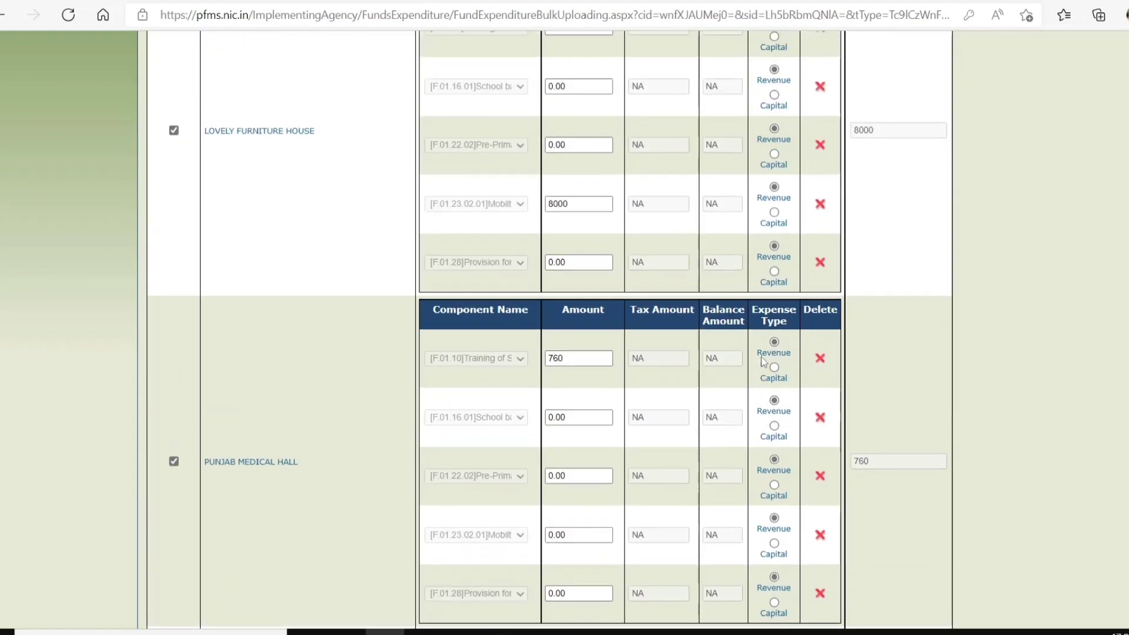
{"action": "scroll", "coordinate": [763, 362], "scroll_direction": "up", "scroll_amount": 4}
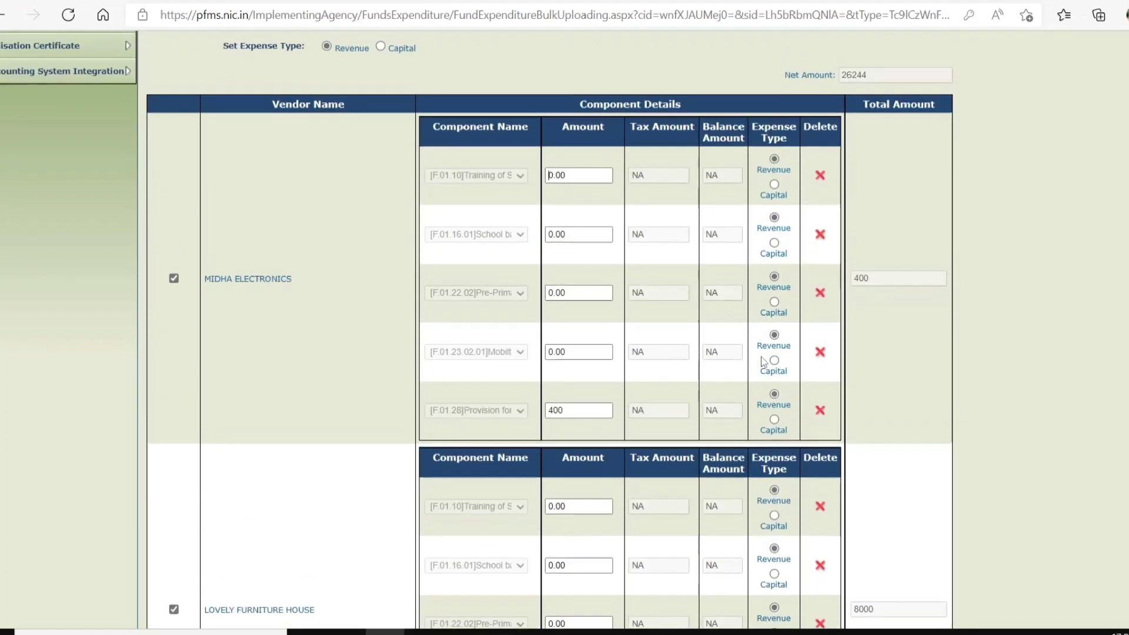
{"action": "left_click", "coordinate": [821, 176]}
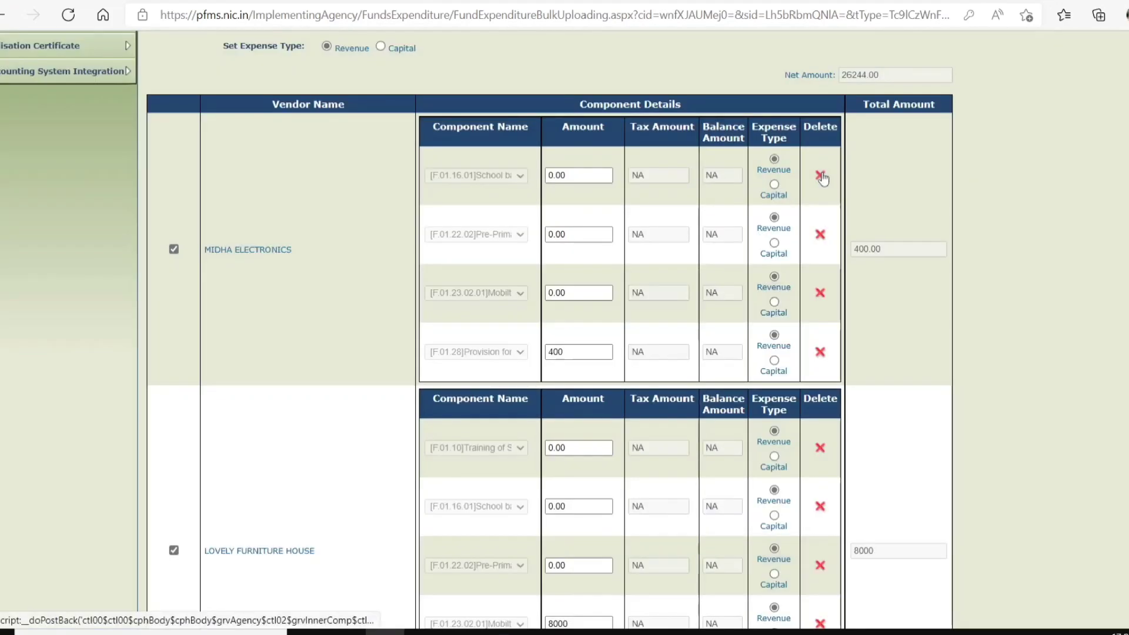
{"action": "left_click", "coordinate": [821, 176]}
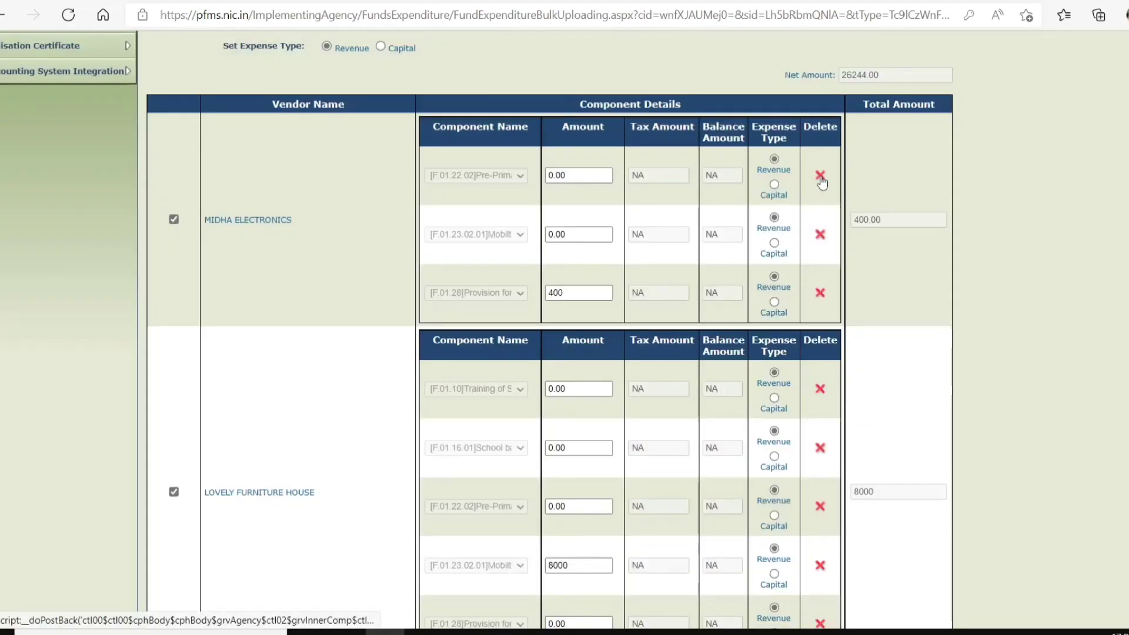
{"action": "left_click", "coordinate": [821, 176]}
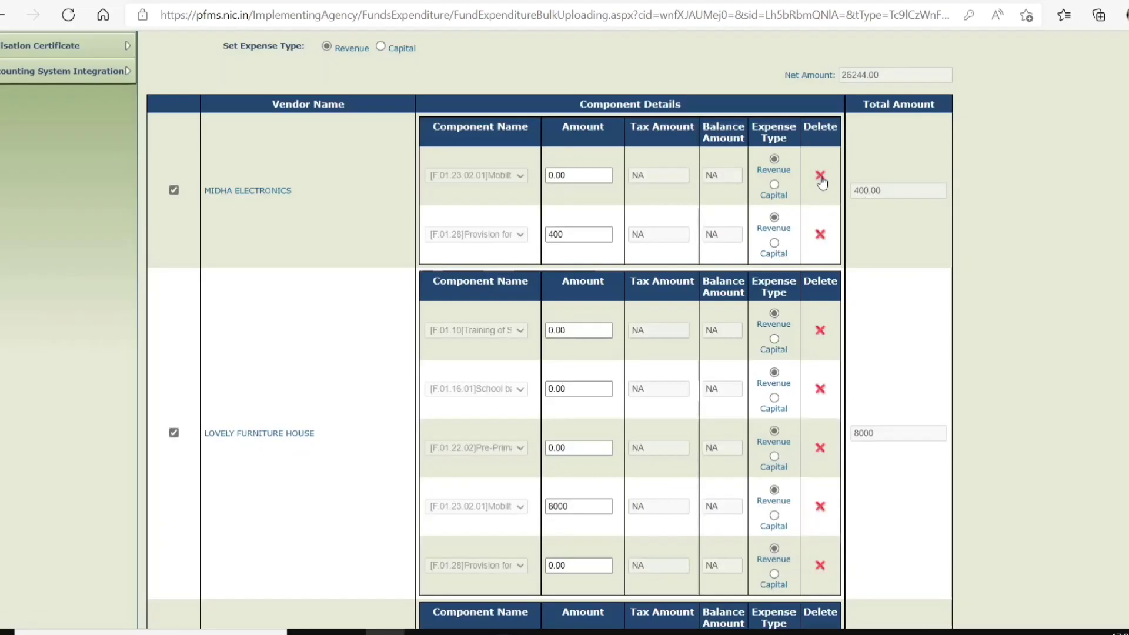
{"action": "left_click", "coordinate": [821, 175]}
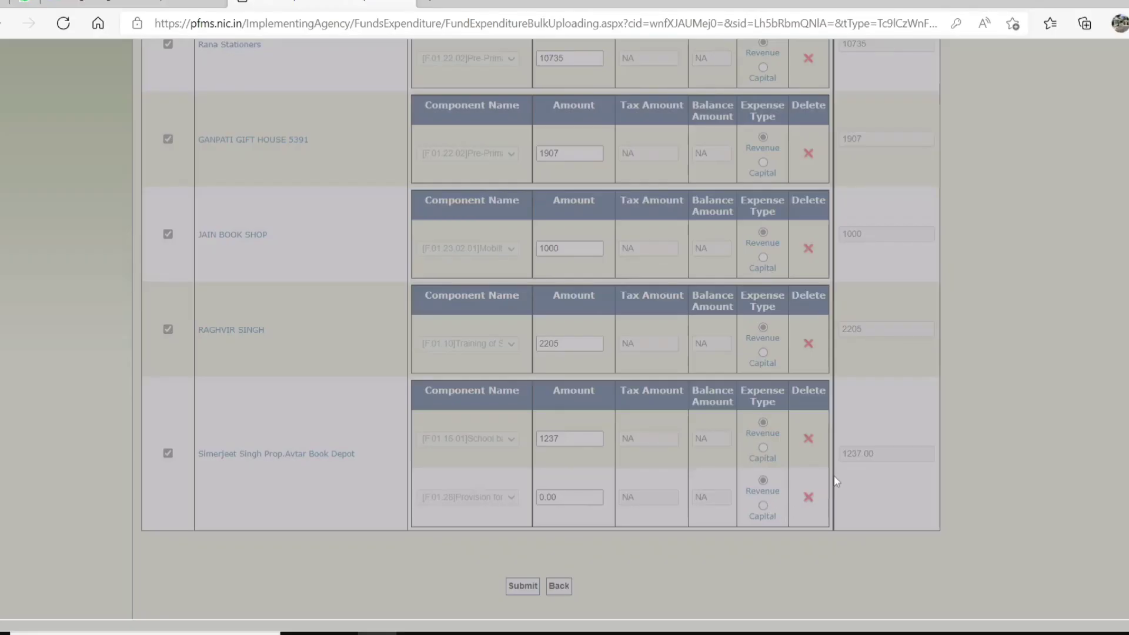
Step: Submit the bulk expenditure with only the non-zero component rows left for each vendor, and proceed with the payee details
{"action": "scroll", "coordinate": [688, 450], "scroll_direction": "up", "scroll_amount": 7}
{"action": "scroll", "coordinate": [688, 450], "scroll_direction": "down", "scroll_amount": 7}
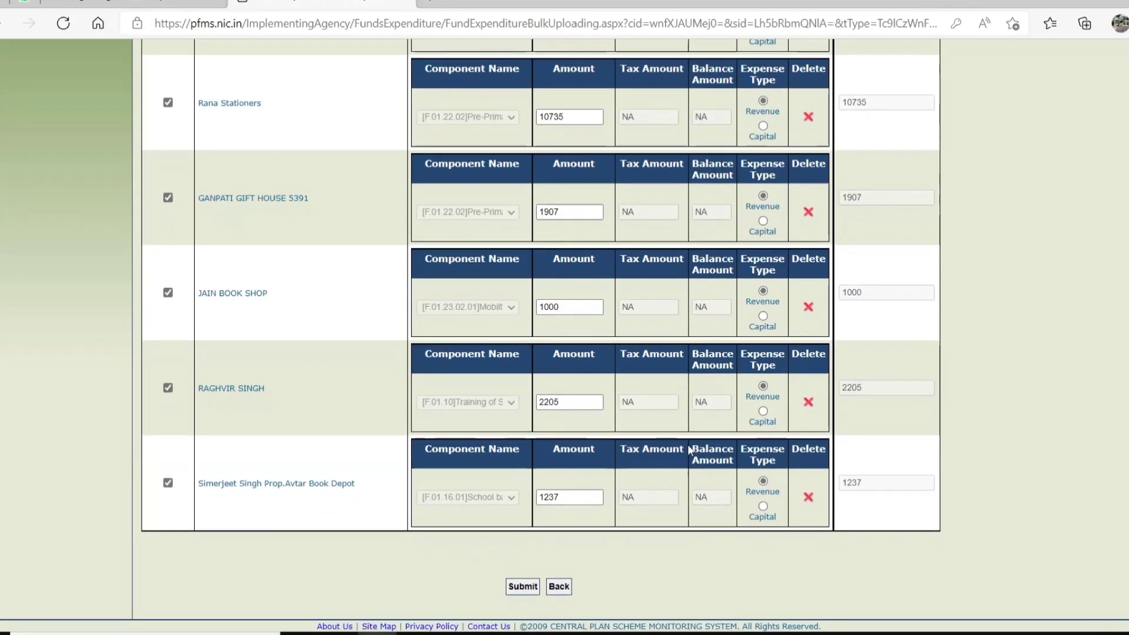
{"action": "left_click", "coordinate": [521, 586]}
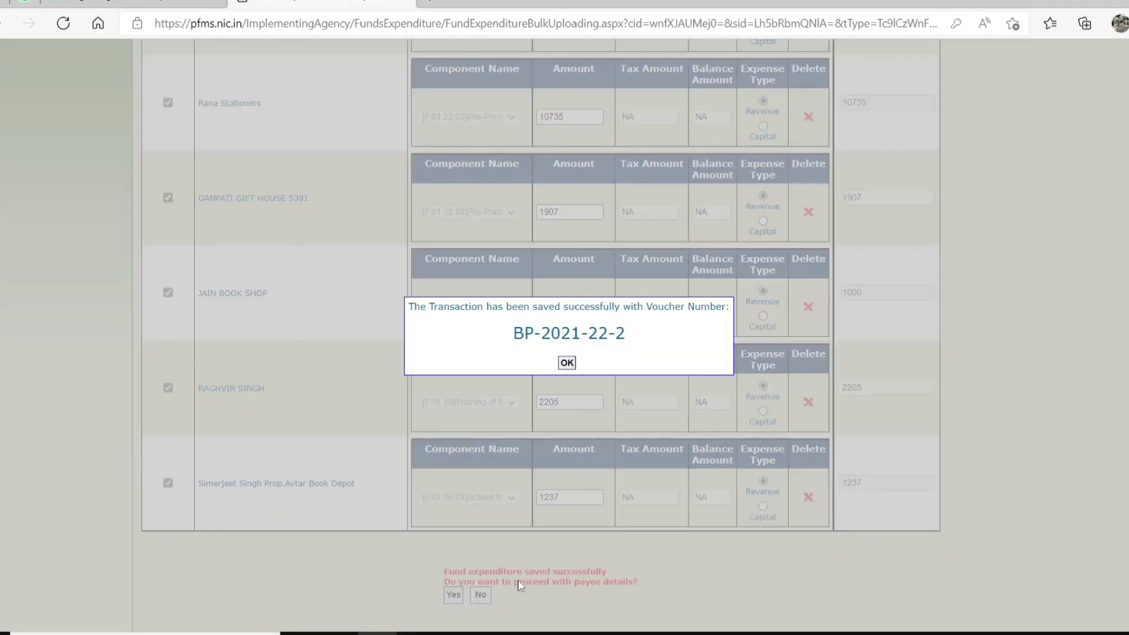
{"action": "left_click", "coordinate": [567, 364]}
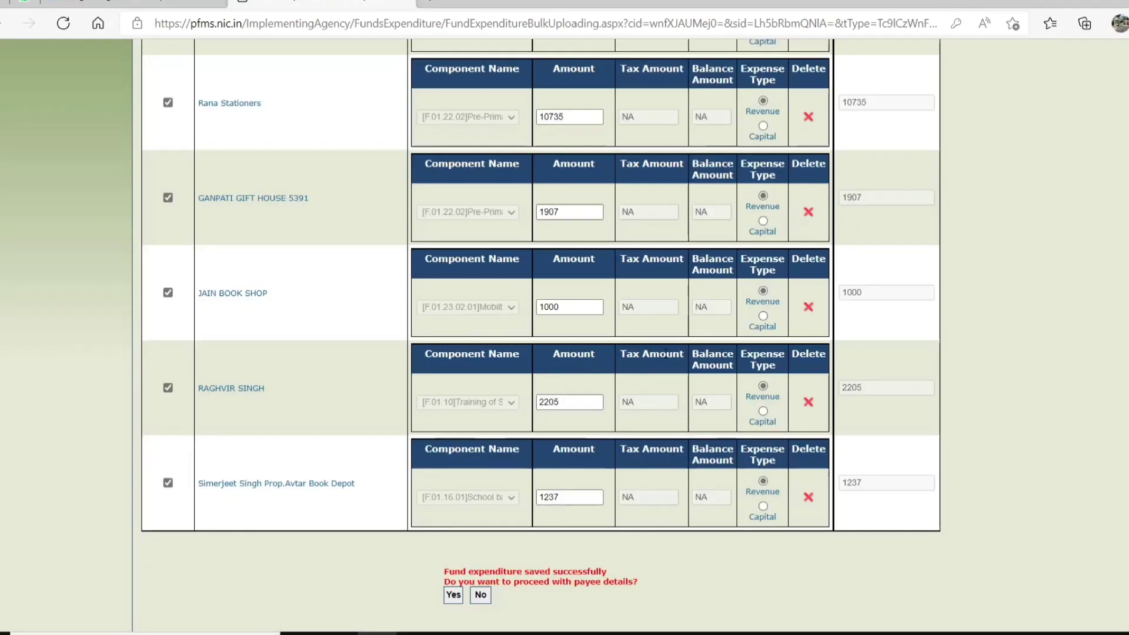
{"action": "left_click", "coordinate": [454, 595]}
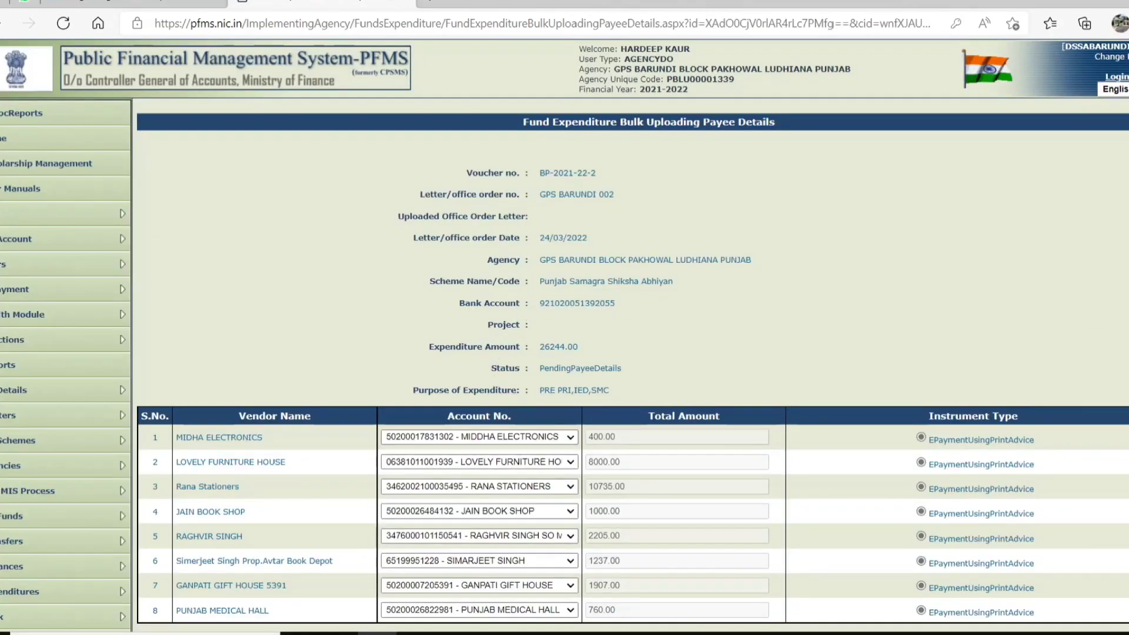
Step: Generate the e-payment details for all eight vendors, keeping their preselected accounts and EPaymentUsingPrintAdvice
{"action": "scroll", "coordinate": [632, 336], "scroll_direction": "down", "scroll_amount": 2}
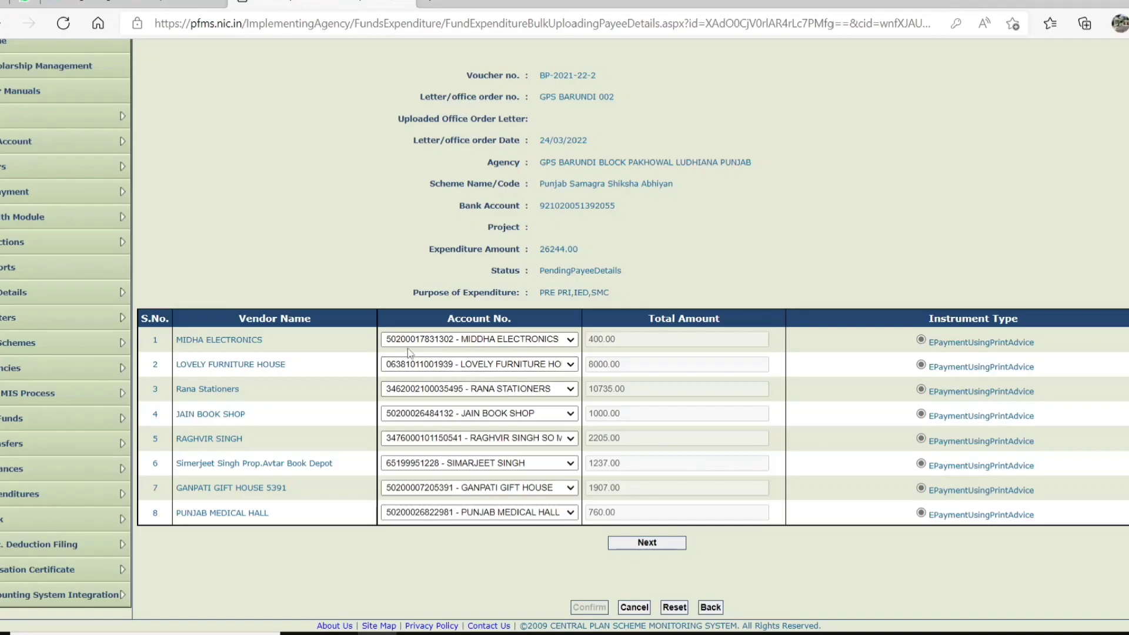
{"action": "left_click", "coordinate": [657, 546]}
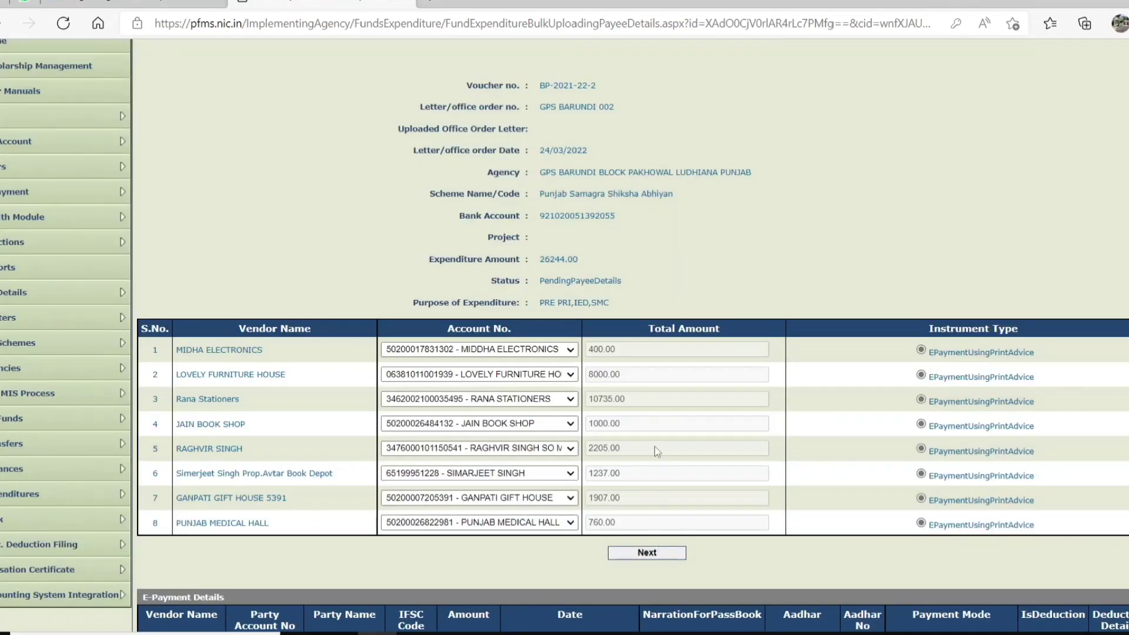
{"action": "scroll", "coordinate": [655, 447], "scroll_direction": "down", "scroll_amount": 5}
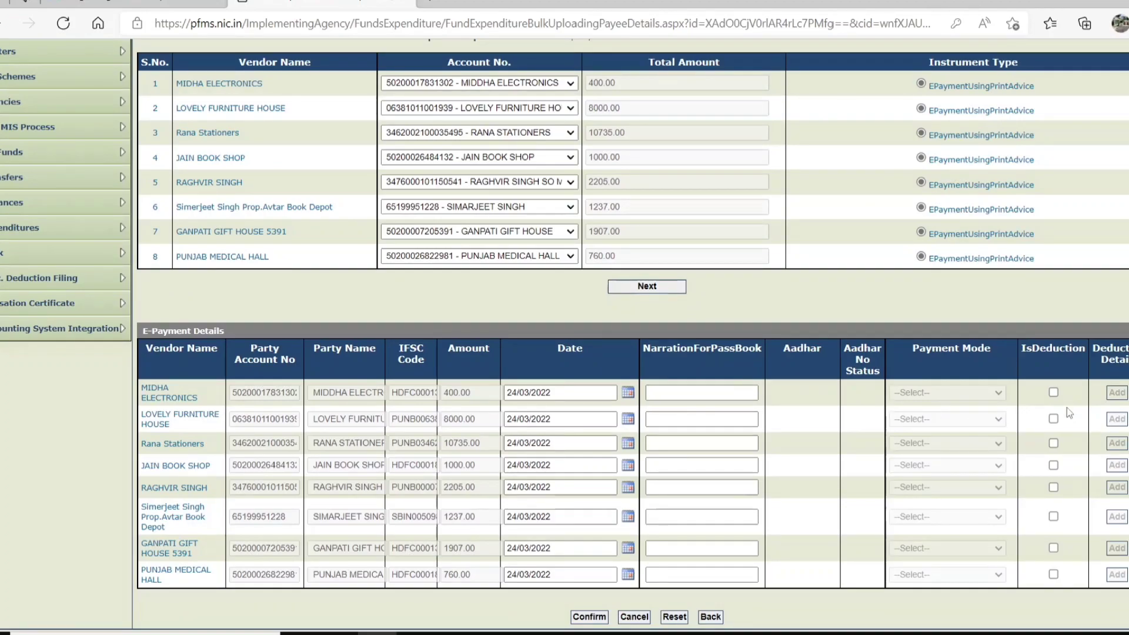
Step: Set the passbook narration to GPS BARUNDI for all eight vendors in the e-payment details
{"action": "type", "text": "GPS BARUNDI"}
{"action": "left_click_drag", "start_coordinate": [735, 393], "coordinate": [620, 394]}
{"action": "key", "text": "ctrl+c"}
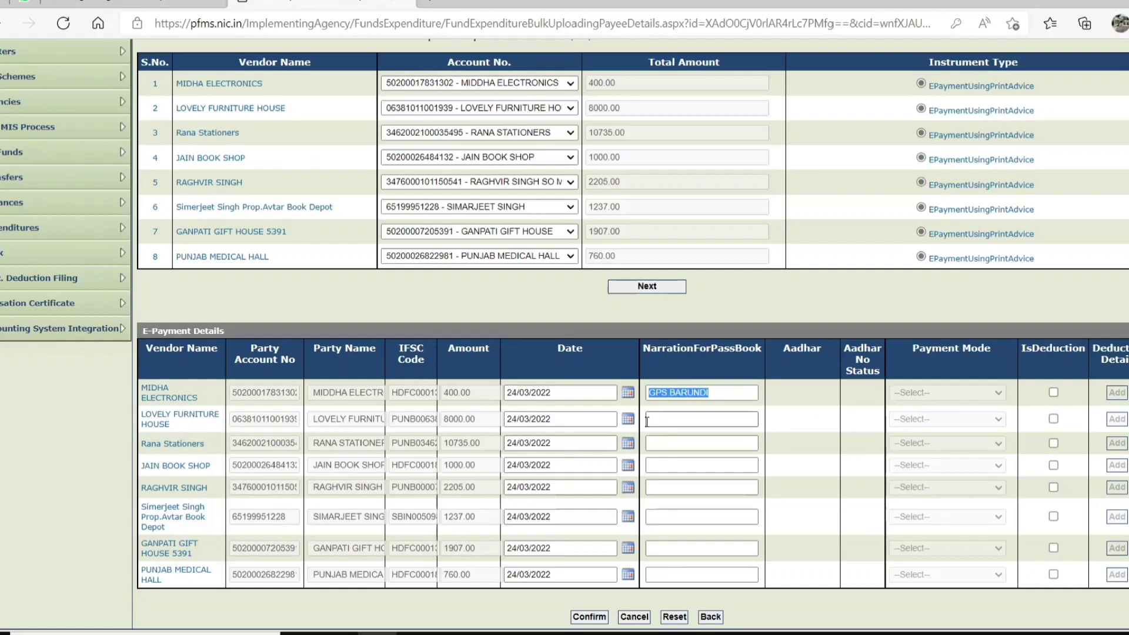
{"action": "left_click", "coordinate": [676, 420]}
{"action": "key", "text": "ctrl+v"}
{"action": "left_click", "coordinate": [676, 442]}
{"action": "key", "text": "ctrl+v"}
{"action": "left_click", "coordinate": [667, 467]}
{"action": "key", "text": "ctrl+v"}
{"action": "left_click", "coordinate": [672, 487]}
{"action": "key", "text": "ctrl+v"}
{"action": "left_click", "coordinate": [663, 517]}
{"action": "key", "text": "ctrl+v"}
{"action": "left_click", "coordinate": [660, 546]}
{"action": "key", "text": "ctrl+v"}
{"action": "left_click", "coordinate": [662, 574]}
{"action": "key", "text": "ctrl+v"}
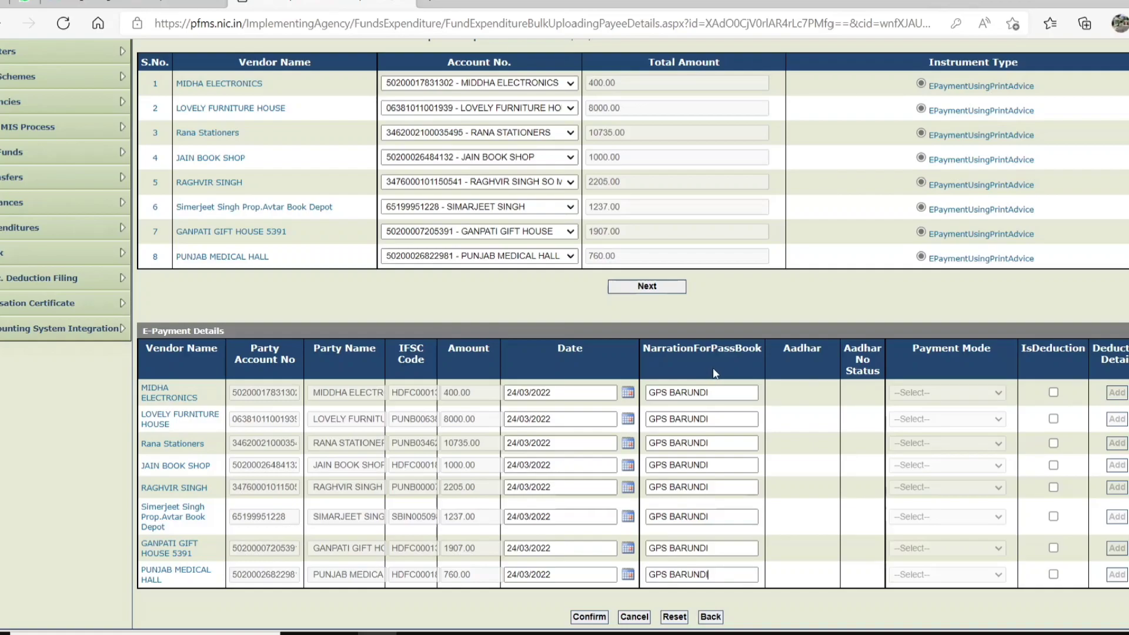
Step: Confirm the payee details and continue to the bulk expenditure details report
{"action": "scroll", "coordinate": [755, 381], "scroll_direction": "down", "scroll_amount": 1}
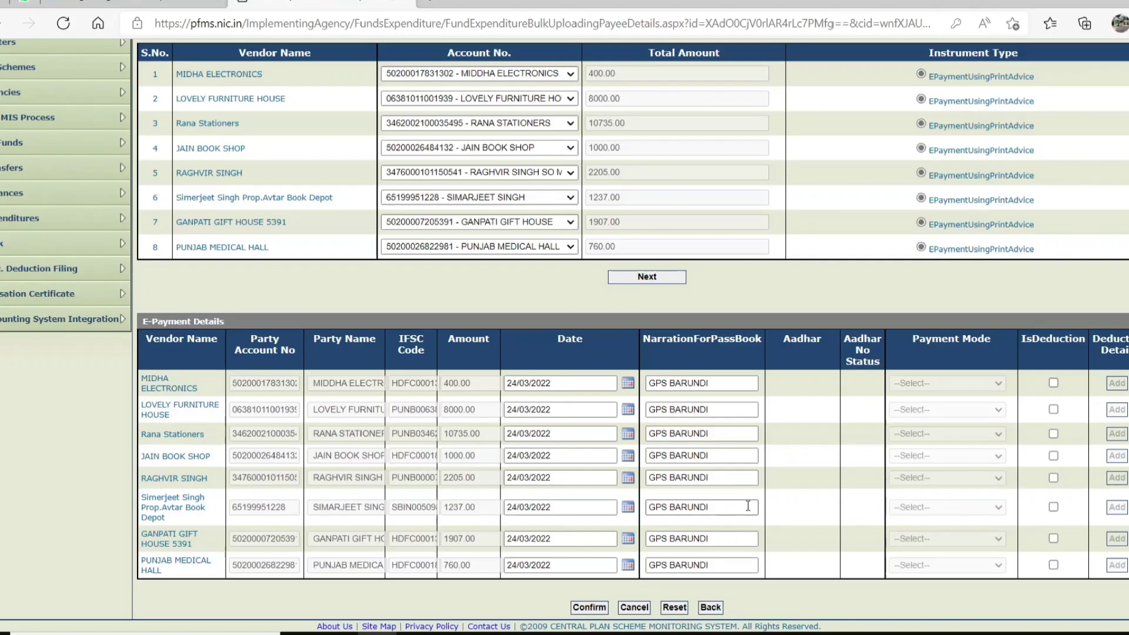
{"action": "left_click", "coordinate": [590, 607]}
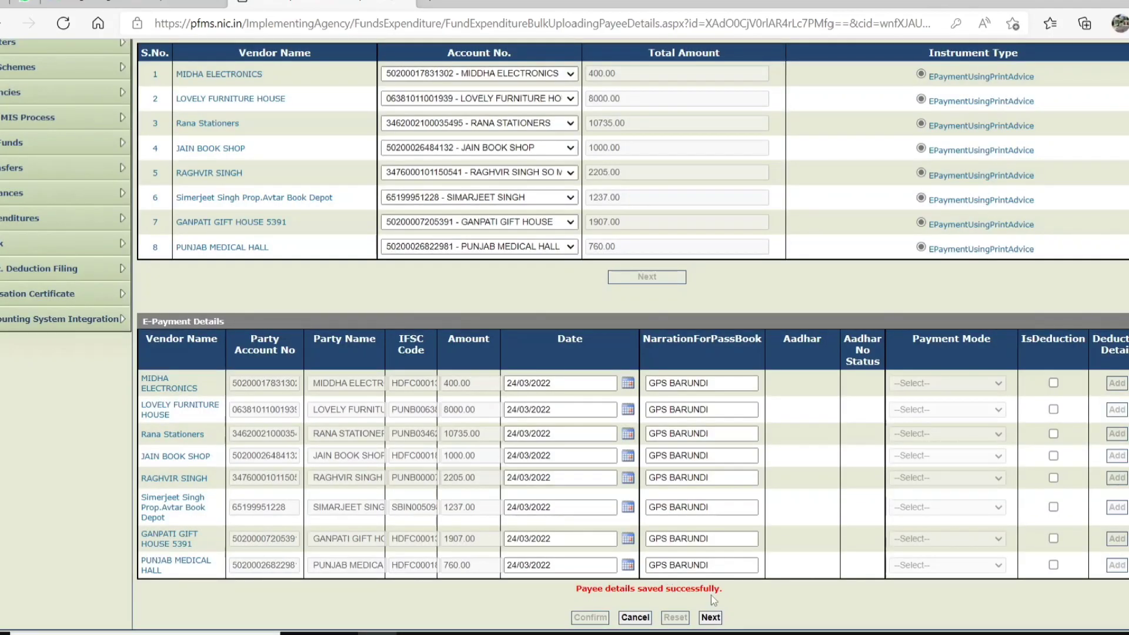
{"action": "left_click", "coordinate": [711, 618]}
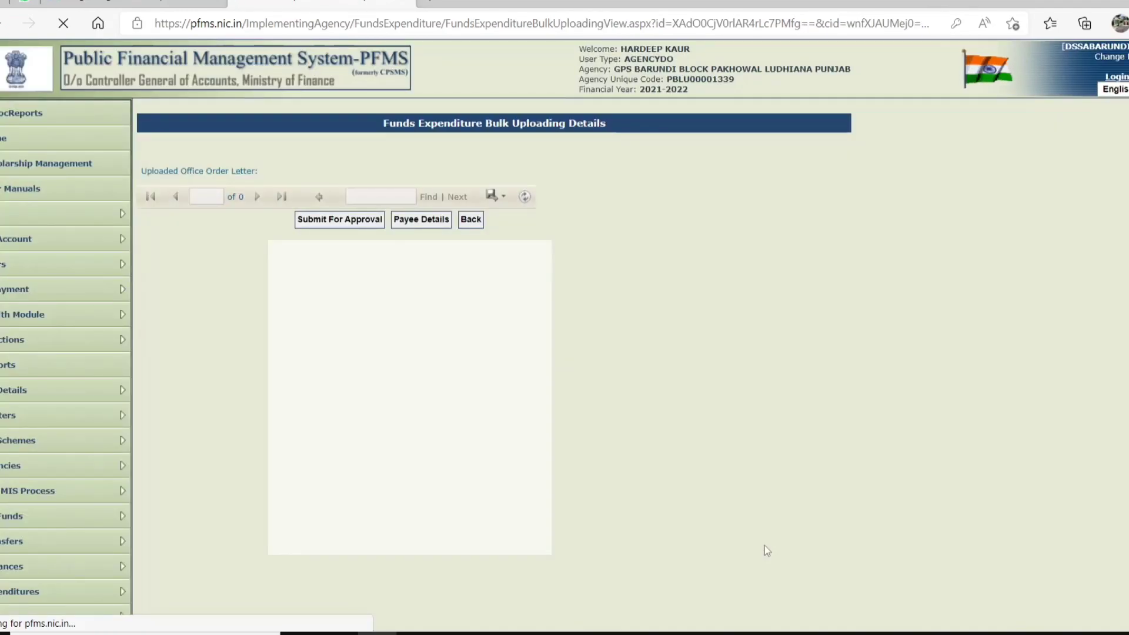
Step: Review the receiving vendors in the expenditure report and submit the expenditure for approval
{"action": "scroll", "coordinate": [462, 398], "scroll_direction": "down", "scroll_amount": 2}
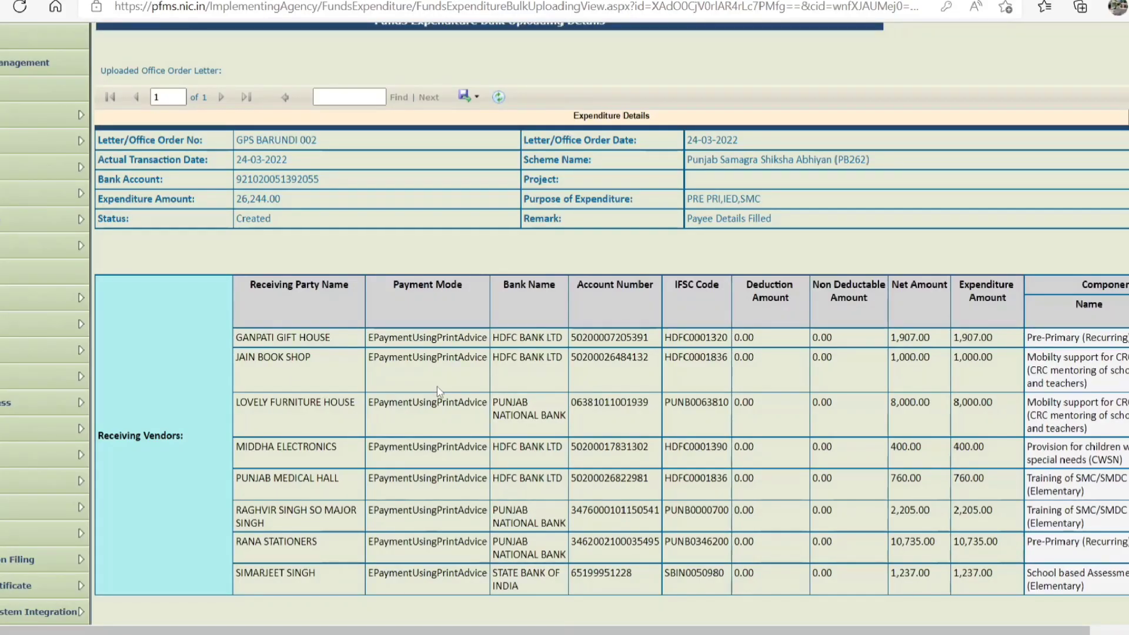
{"action": "scroll", "coordinate": [456, 376], "scroll_direction": "down", "scroll_amount": 5}
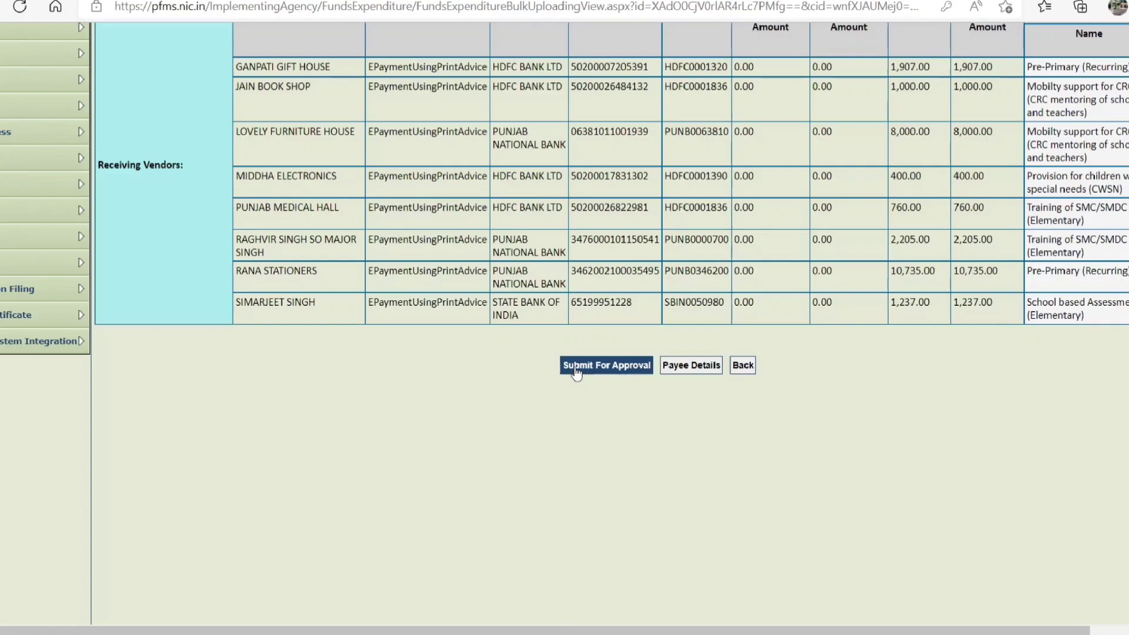
{"action": "left_click", "coordinate": [577, 366]}
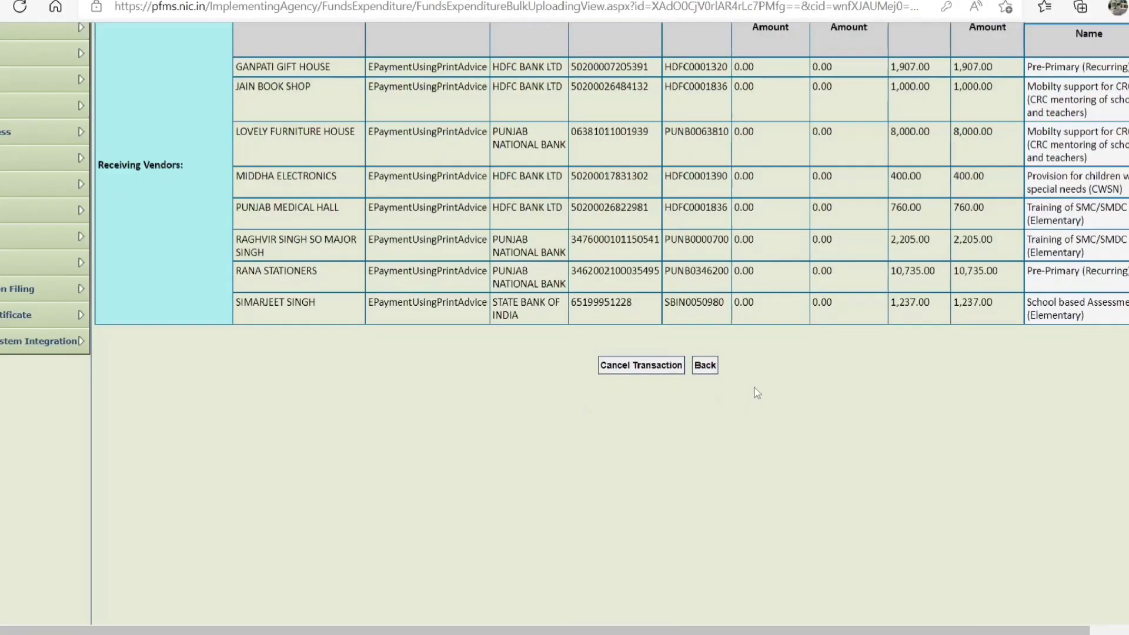
{"action": "scroll", "coordinate": [757, 392], "scroll_direction": "up", "scroll_amount": 6}
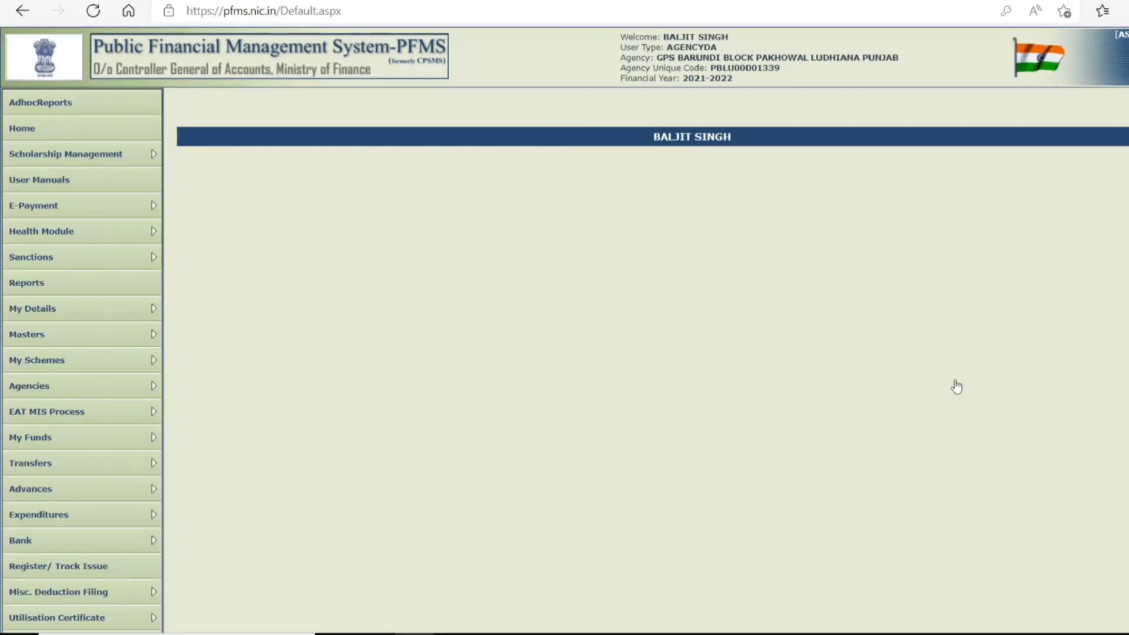
Step: In the agency approver account, open the submitted bulk fund expenditure GPS BARUNDI 002 for review
{"action": "mouse_move", "coordinate": [36, 514]}
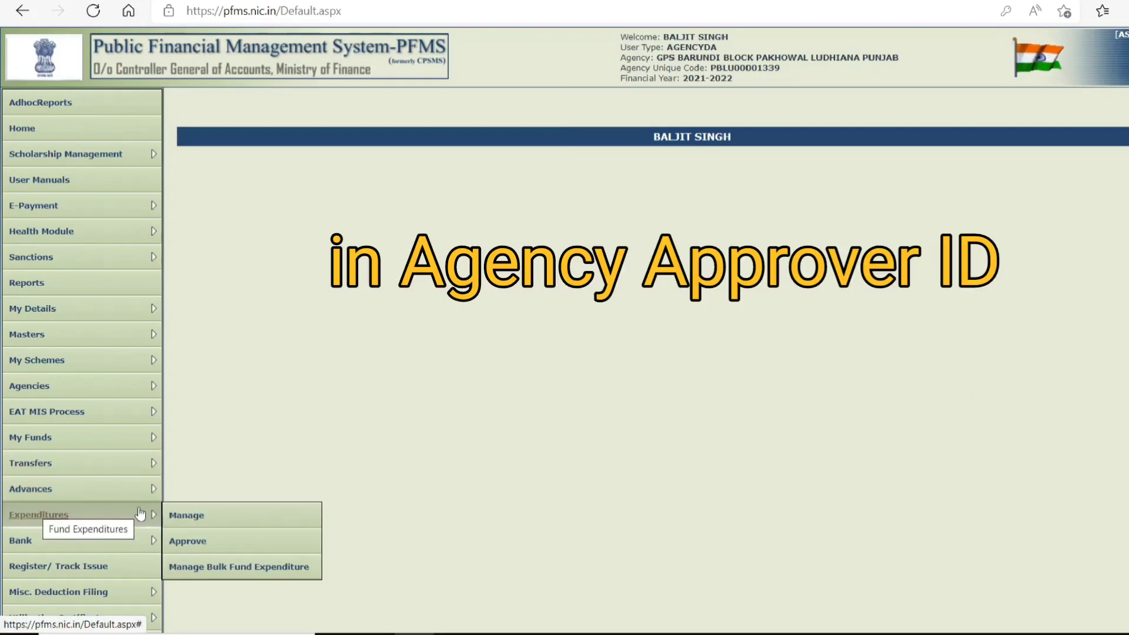
{"action": "left_click", "coordinate": [222, 568]}
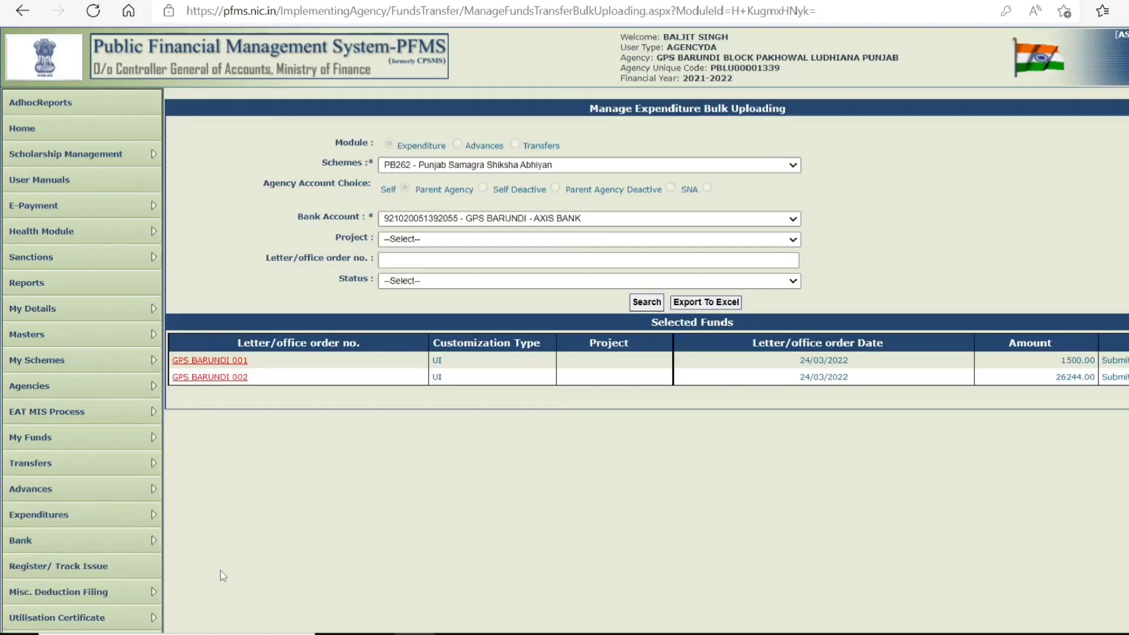
{"action": "left_click", "coordinate": [221, 378]}
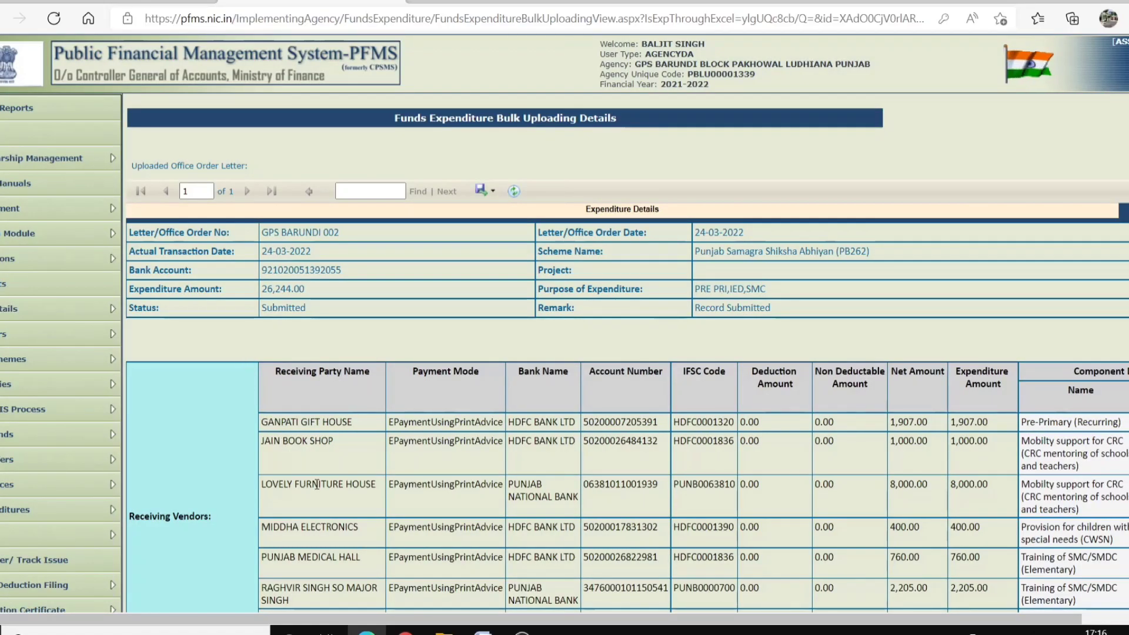
Step: Approve the submitted bulk expenditure with the remark Approved
{"action": "scroll", "coordinate": [407, 490], "scroll_direction": "down", "scroll_amount": 5}
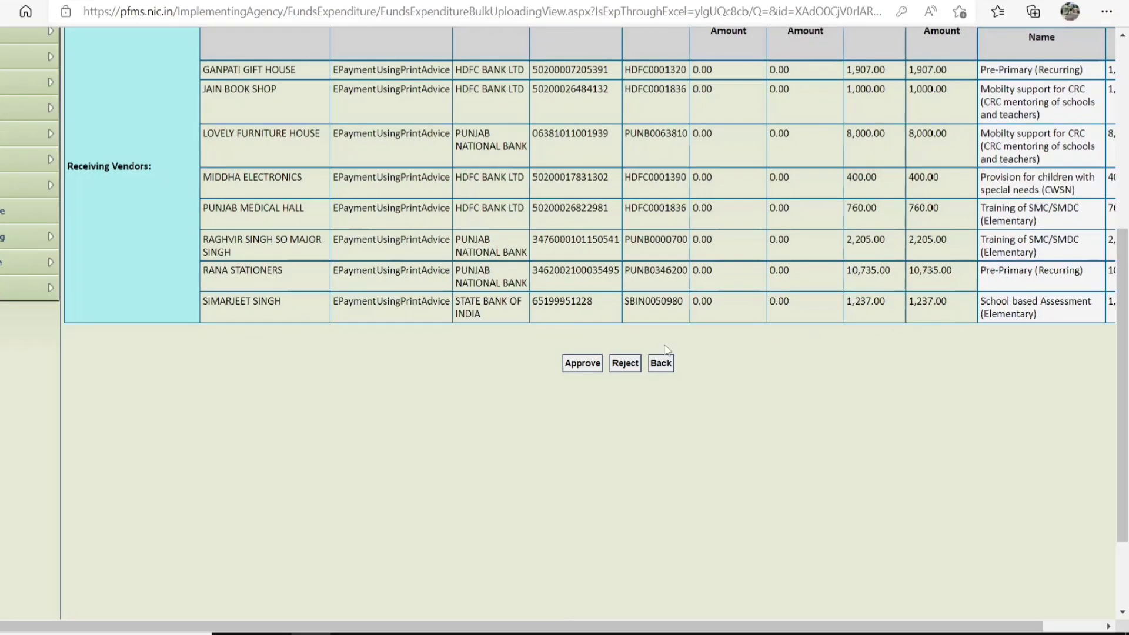
{"action": "left_click", "coordinate": [583, 364]}
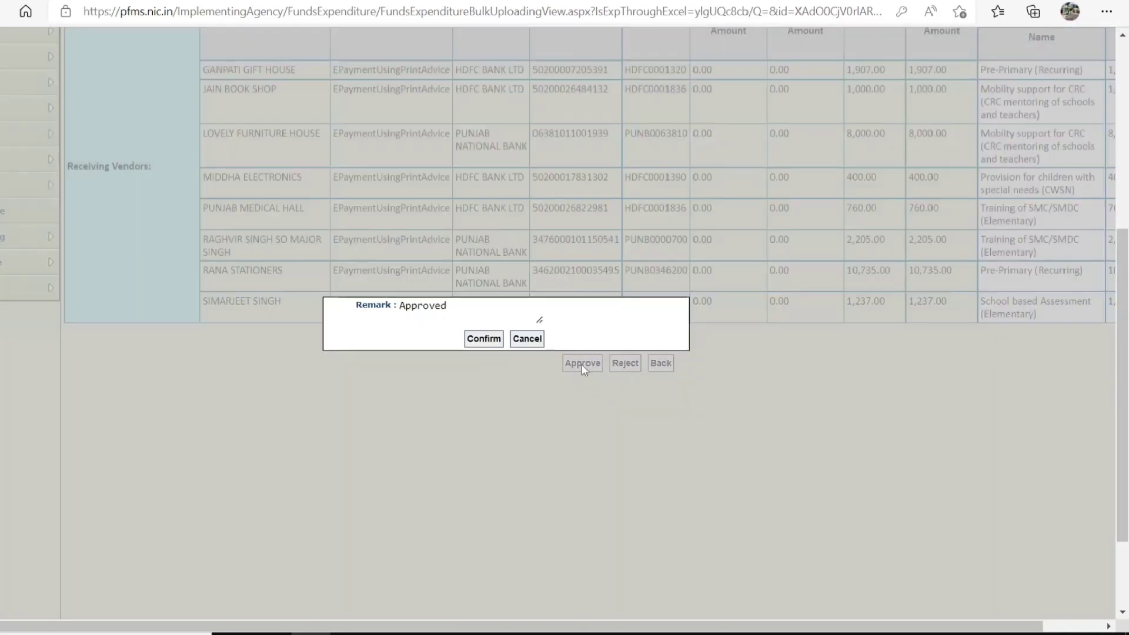
{"action": "left_click", "coordinate": [483, 340]}
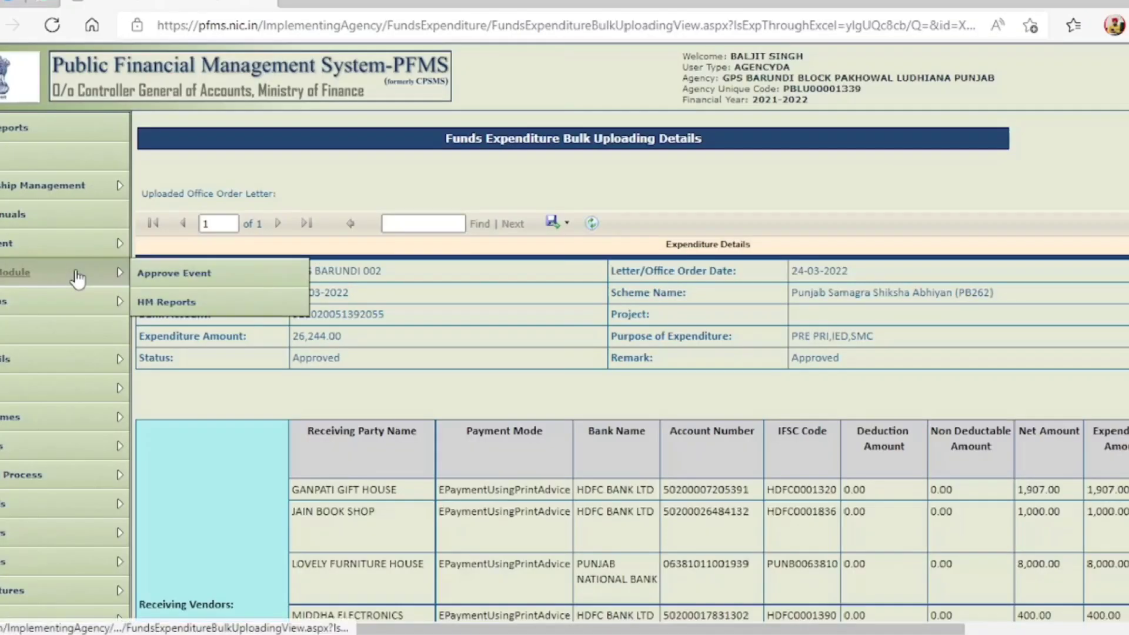
Step: Request the print payment advice for the approved expenditure GPS BARUNDI 002 and accept the PPA validity notice
{"action": "scroll", "coordinate": [759, 483], "scroll_direction": "down", "scroll_amount": 6}
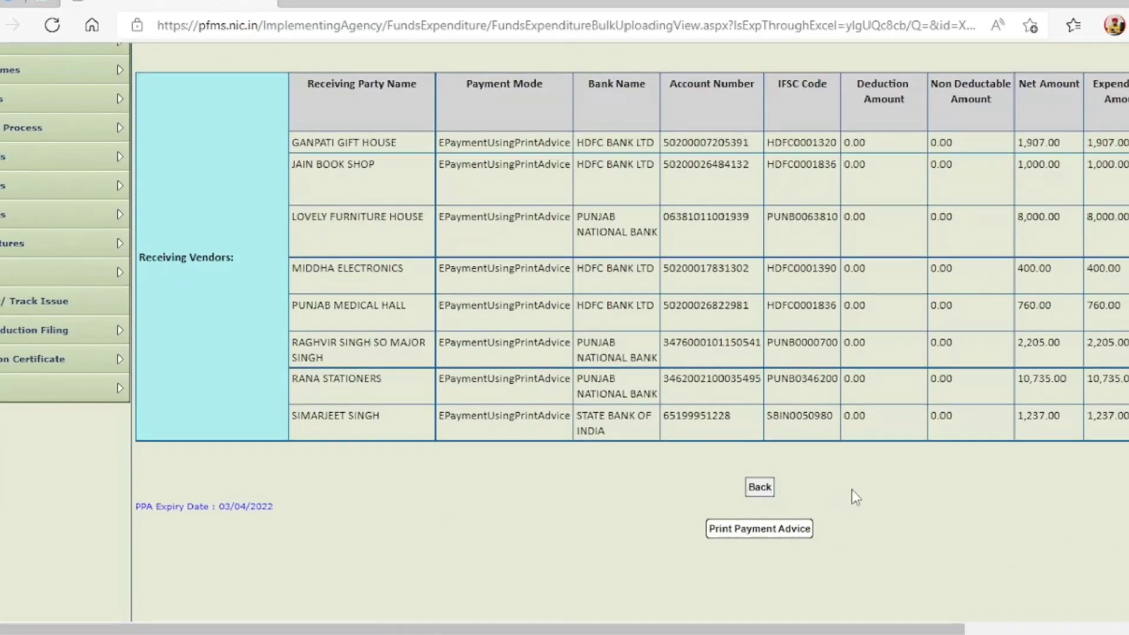
{"action": "scroll", "coordinate": [849, 490], "scroll_direction": "up", "scroll_amount": 1}
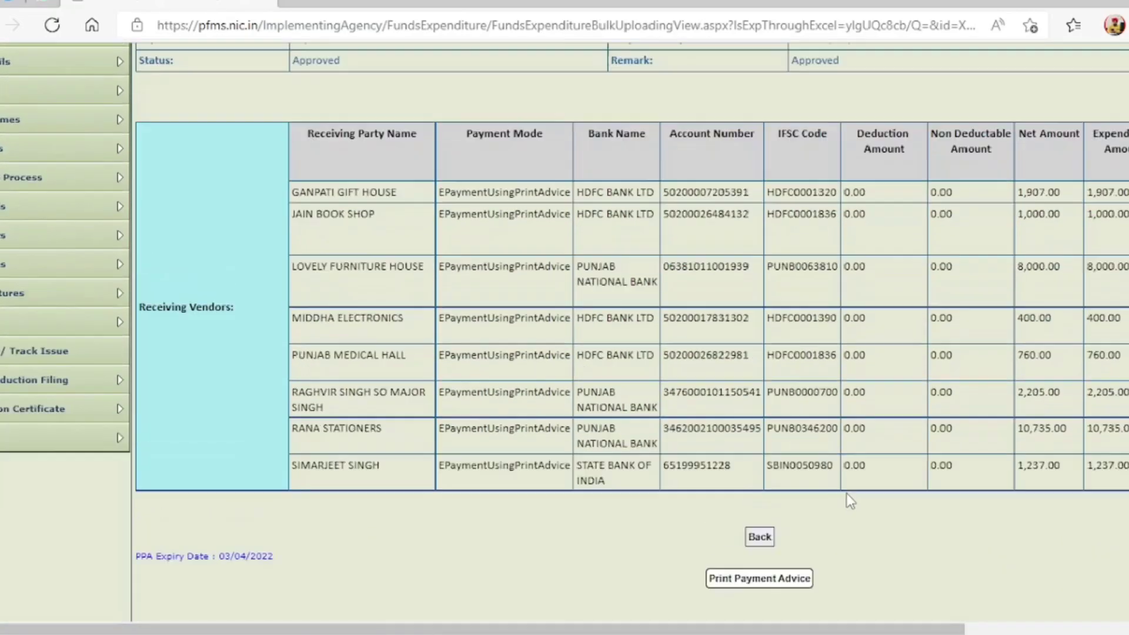
{"action": "scroll", "coordinate": [849, 501], "scroll_direction": "down", "scroll_amount": 1}
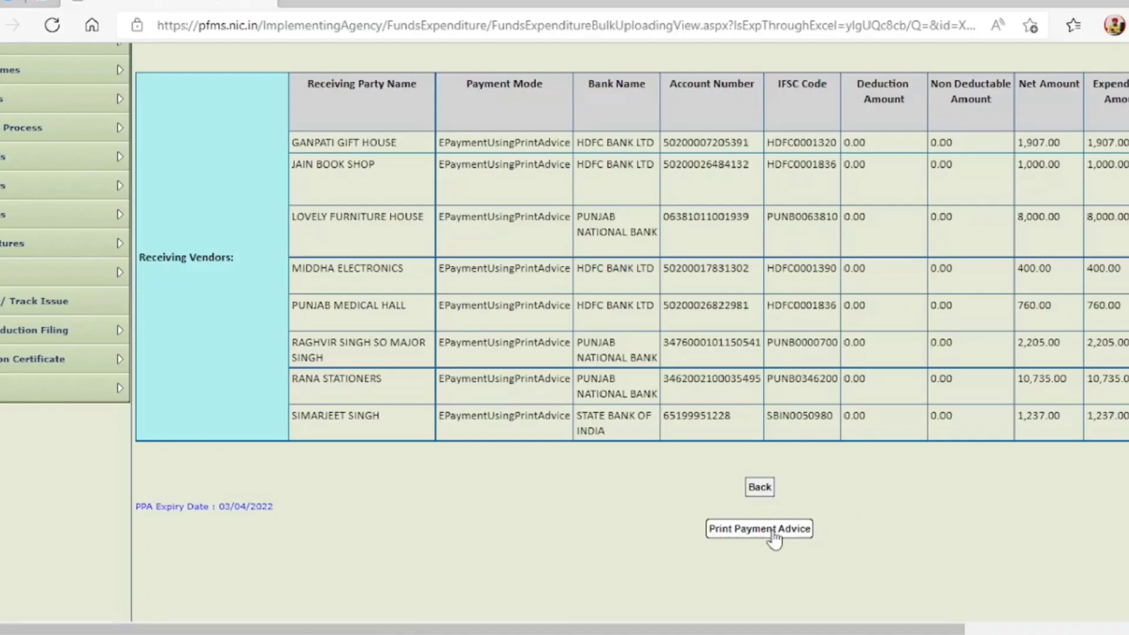
{"action": "scroll", "coordinate": [774, 538], "scroll_direction": "up", "scroll_amount": 3}
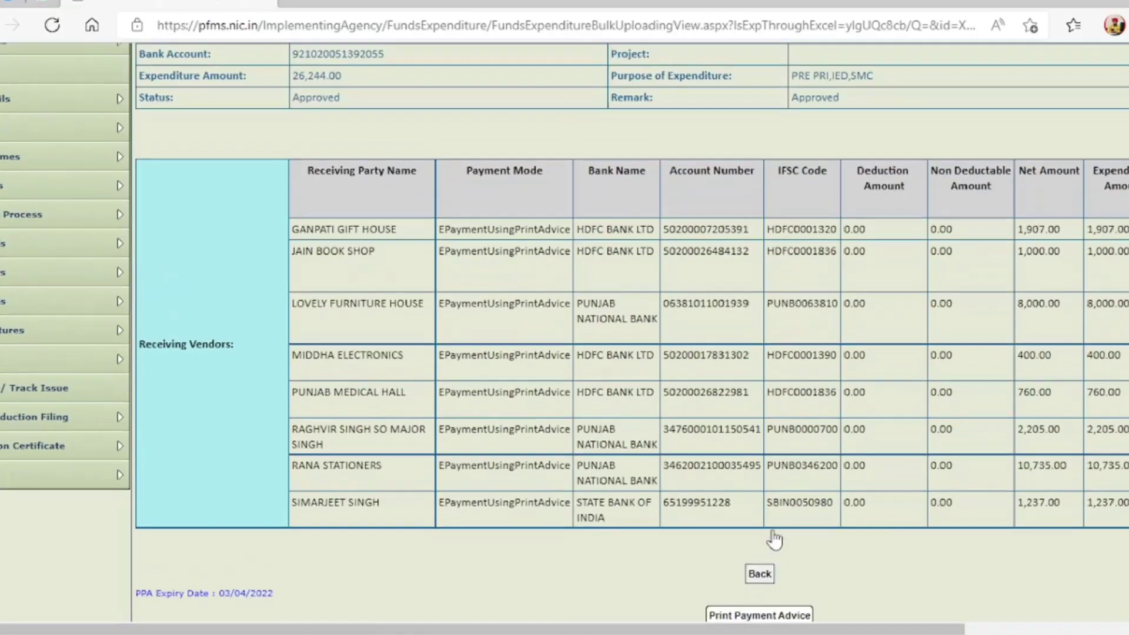
{"action": "scroll", "coordinate": [775, 539], "scroll_direction": "down", "scroll_amount": 3}
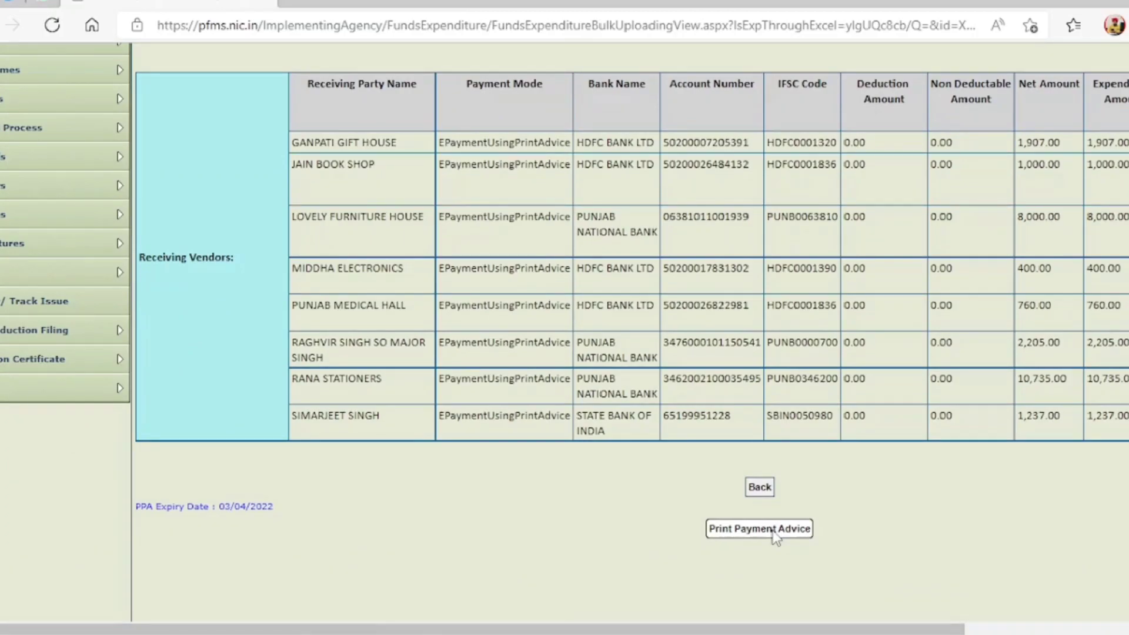
{"action": "left_click", "coordinate": [774, 536]}
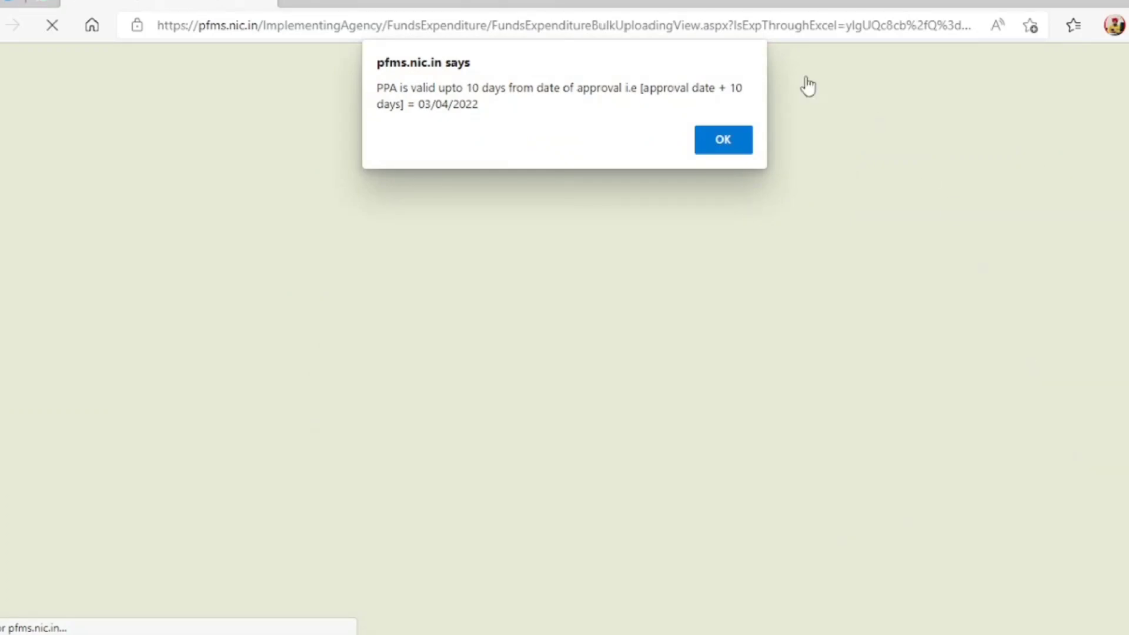
{"action": "left_click", "coordinate": [717, 147]}
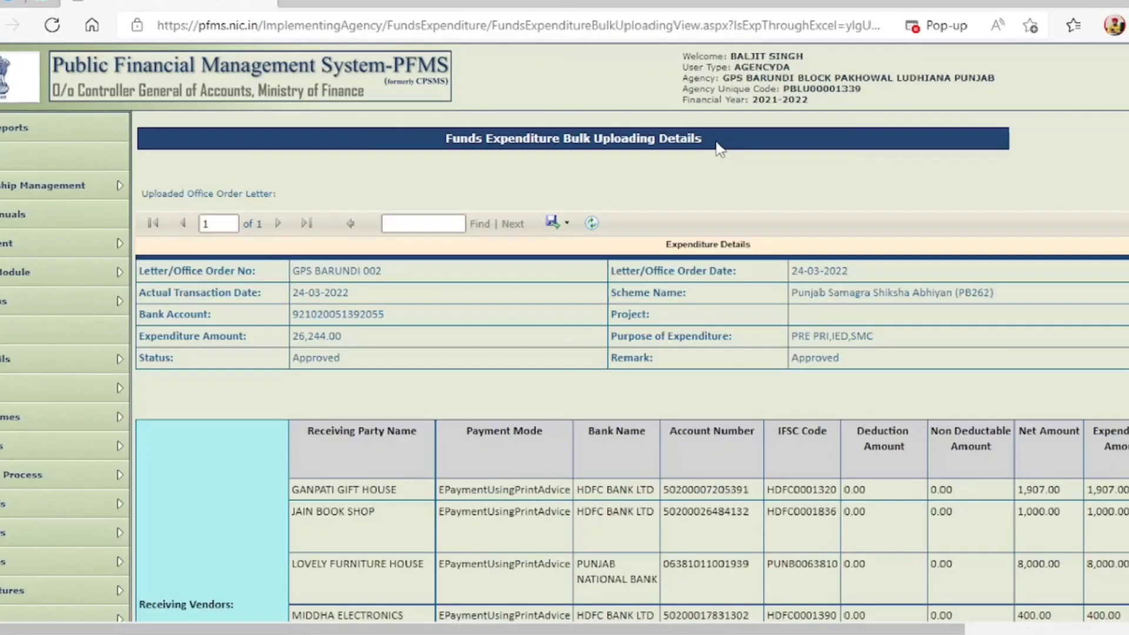
{"action": "scroll", "coordinate": [675, 314], "scroll_direction": "down", "scroll_amount": 15}
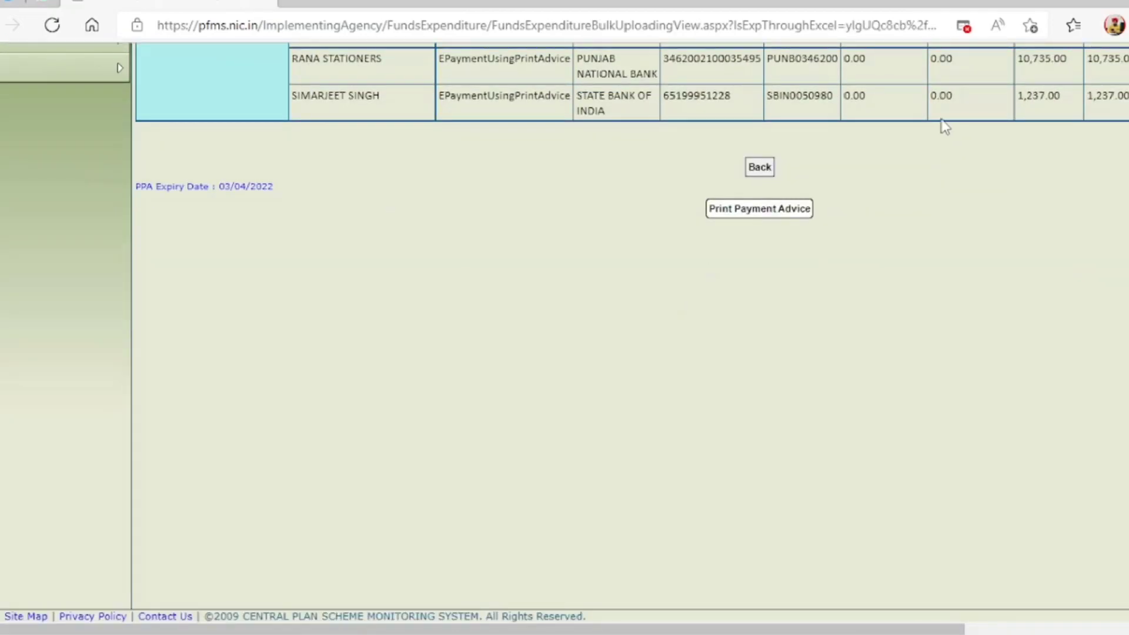
{"action": "left_click", "coordinate": [963, 25]}
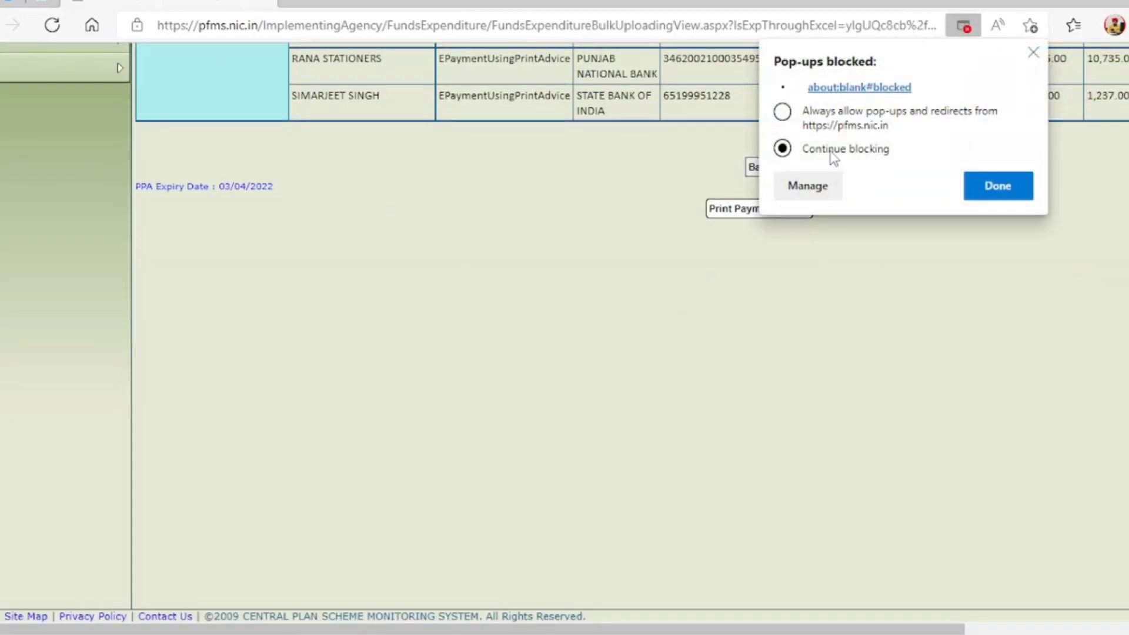
{"action": "left_click", "coordinate": [783, 113]}
{"action": "left_click", "coordinate": [1000, 187]}
Step: Generate the print payment advice again, accept the validity notice and enlarge its print window
{"action": "left_click", "coordinate": [764, 212]}
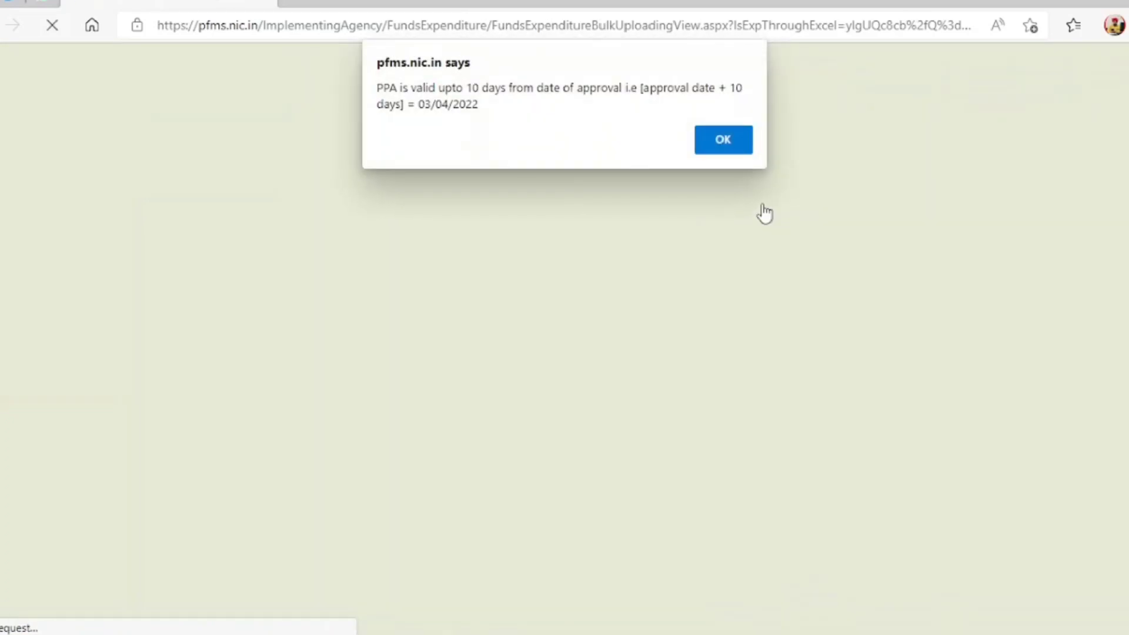
{"action": "left_click", "coordinate": [722, 140]}
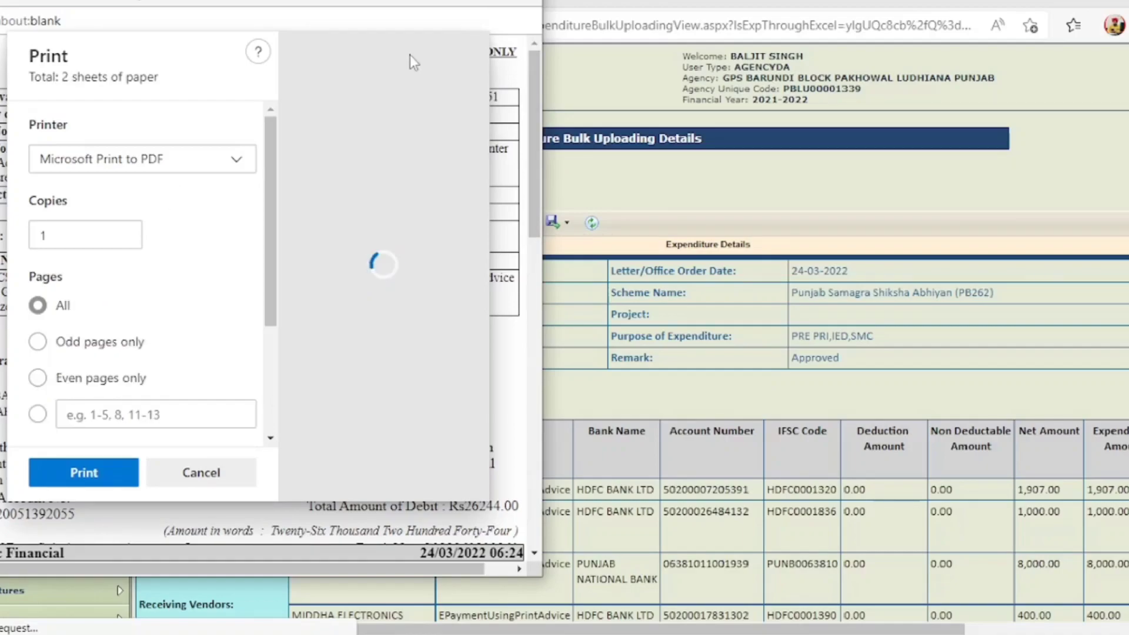
{"action": "left_click", "coordinate": [480, 2]}
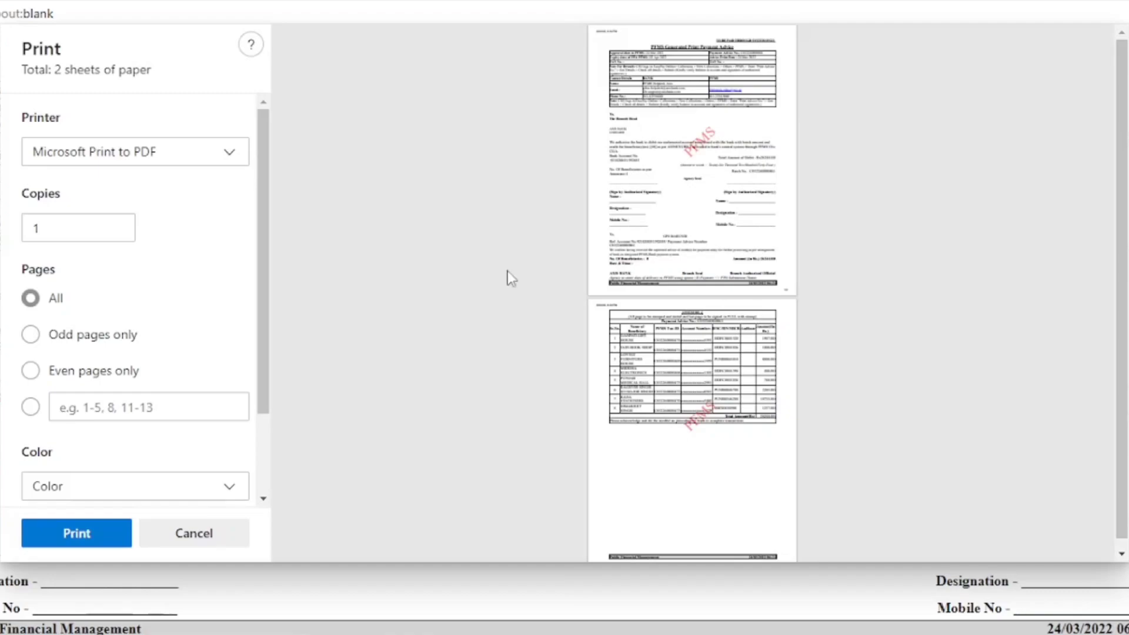
Step: Set the paper size of the payment advice printout to A4
{"action": "scroll", "coordinate": [194, 471], "scroll_direction": "down", "scroll_amount": 3}
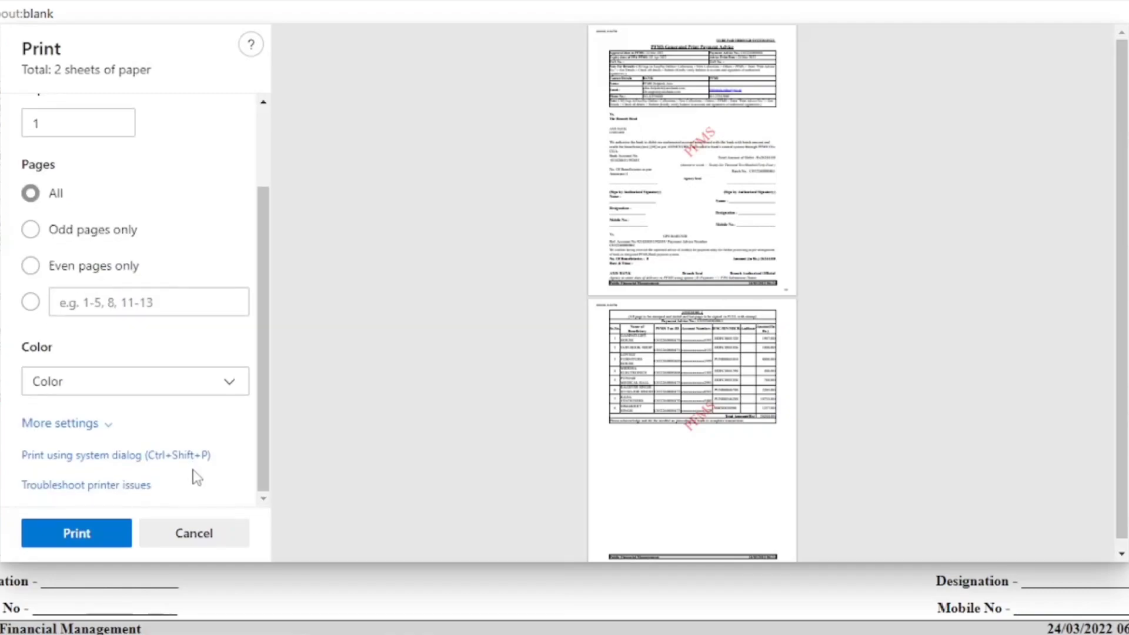
{"action": "left_click", "coordinate": [108, 425]}
{"action": "scroll", "coordinate": [93, 479], "scroll_direction": "down", "scroll_amount": 2}
{"action": "left_click", "coordinate": [99, 430]}
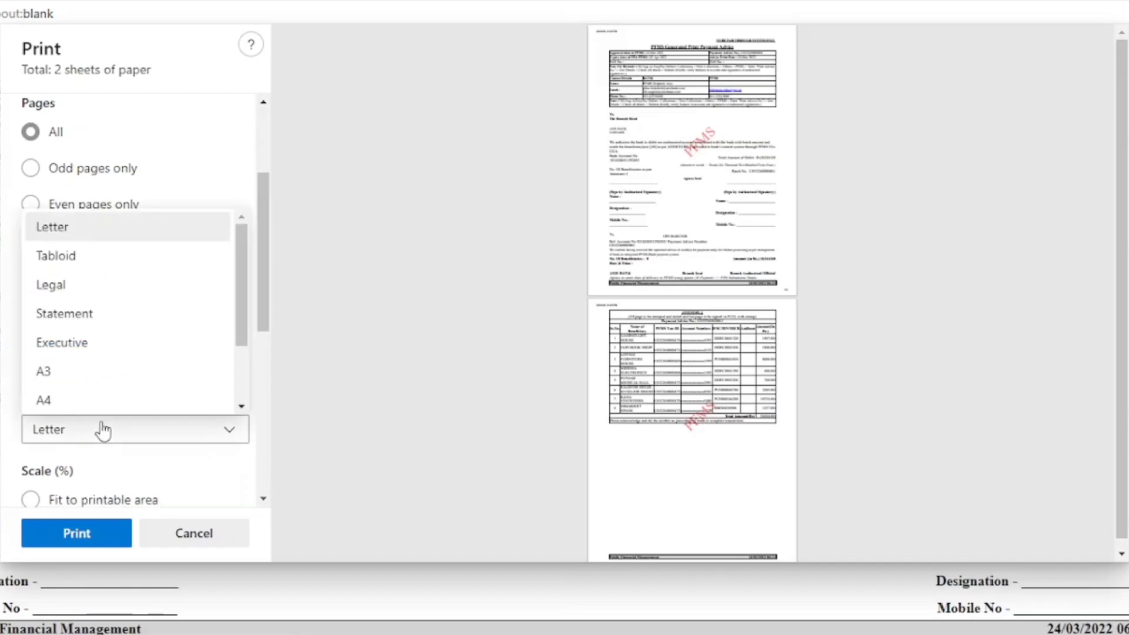
{"action": "left_click", "coordinate": [60, 411]}
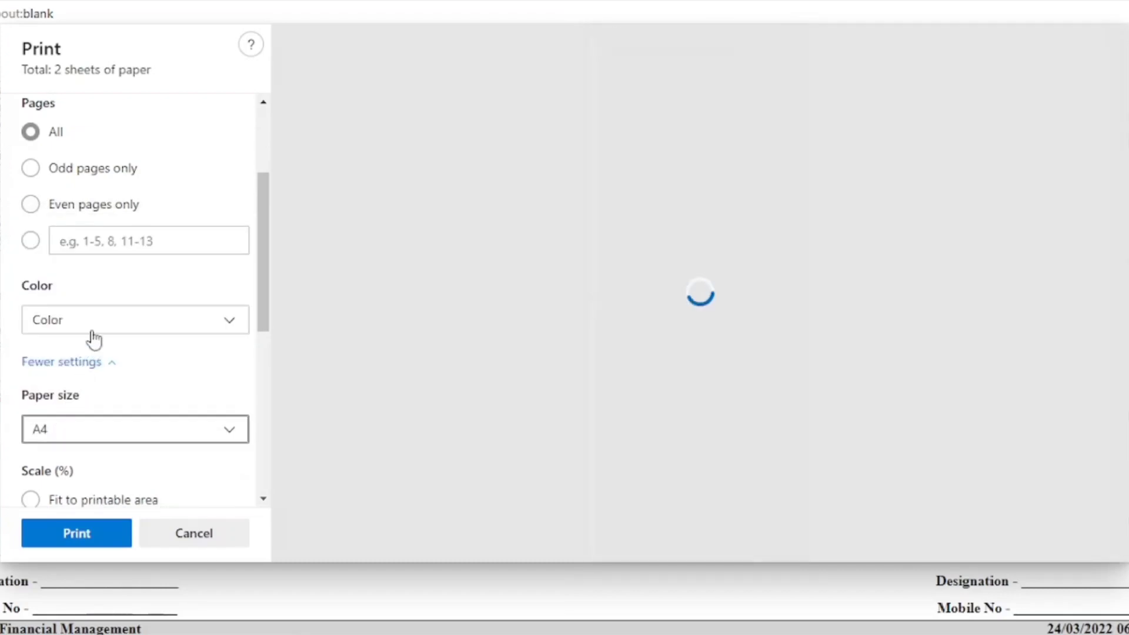
Step: Switch the printout's scale to the custom percentage option with 100
{"action": "scroll", "coordinate": [16, 453], "scroll_direction": "down", "scroll_amount": 5}
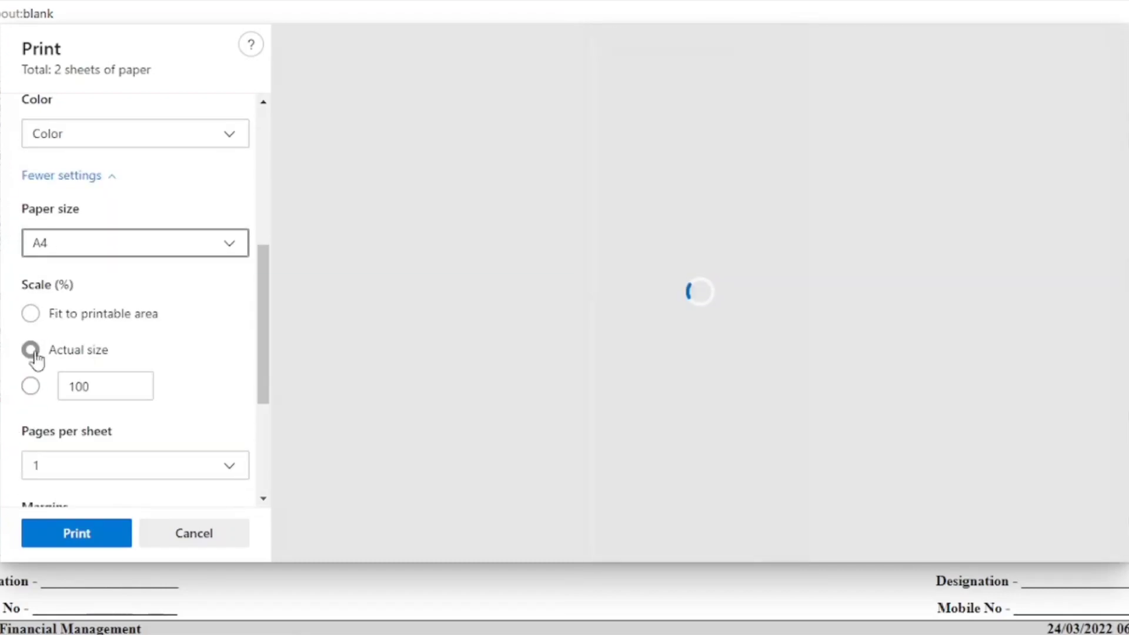
{"action": "left_click", "coordinate": [31, 353]}
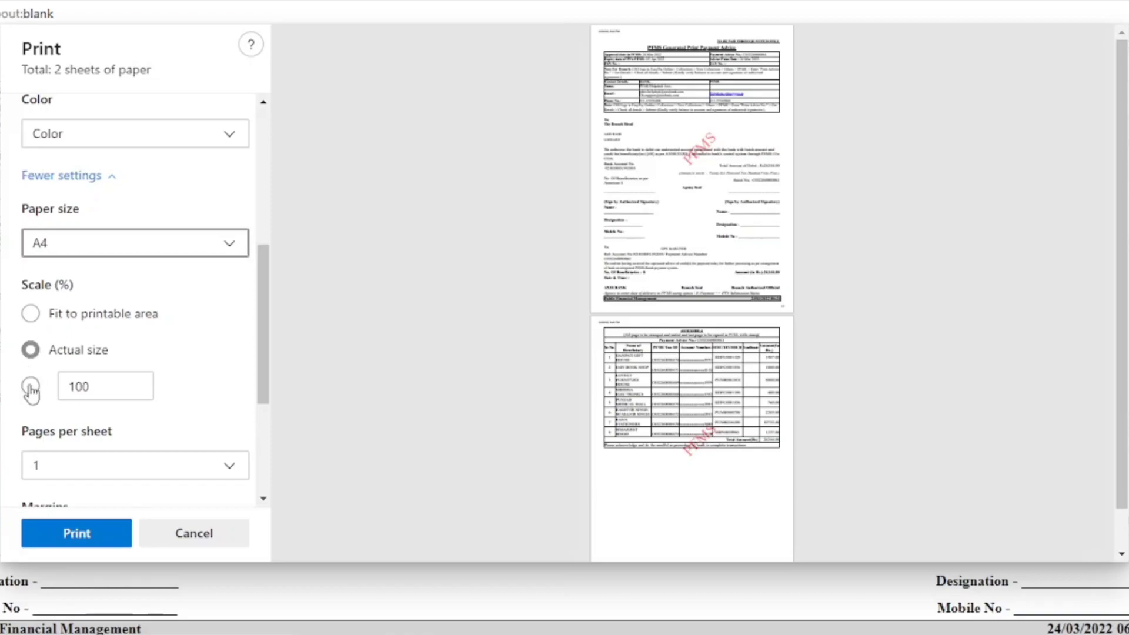
{"action": "left_click", "coordinate": [108, 388]}
{"action": "left_click_drag", "start_coordinate": [106, 385], "coordinate": [67, 386]}
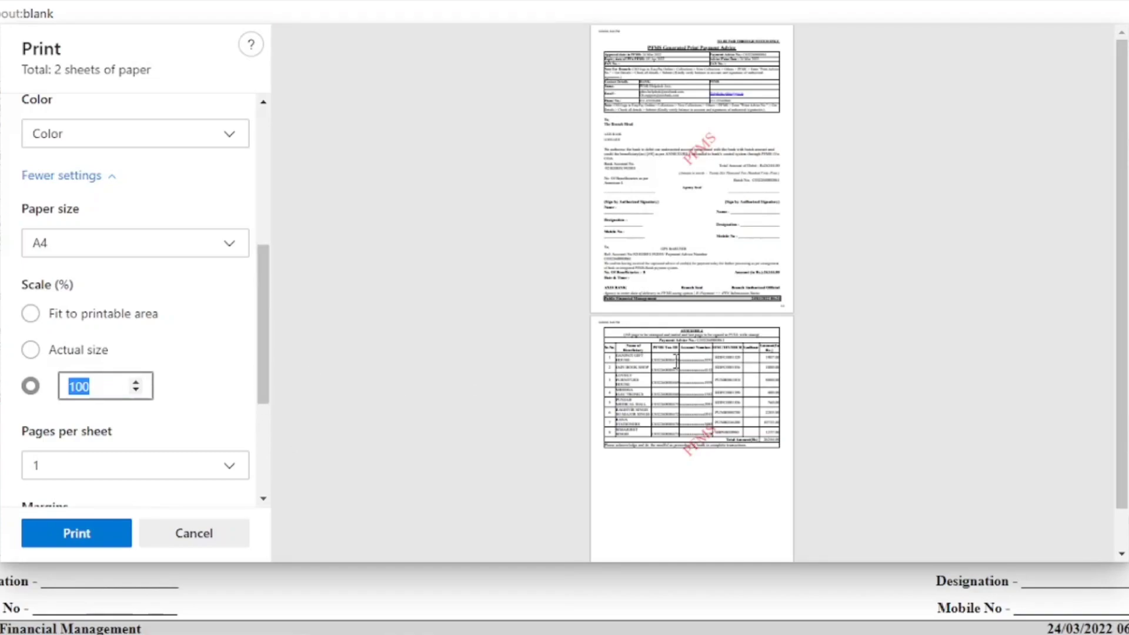
{"action": "scroll", "coordinate": [127, 171], "scroll_direction": "up", "scroll_amount": 6}
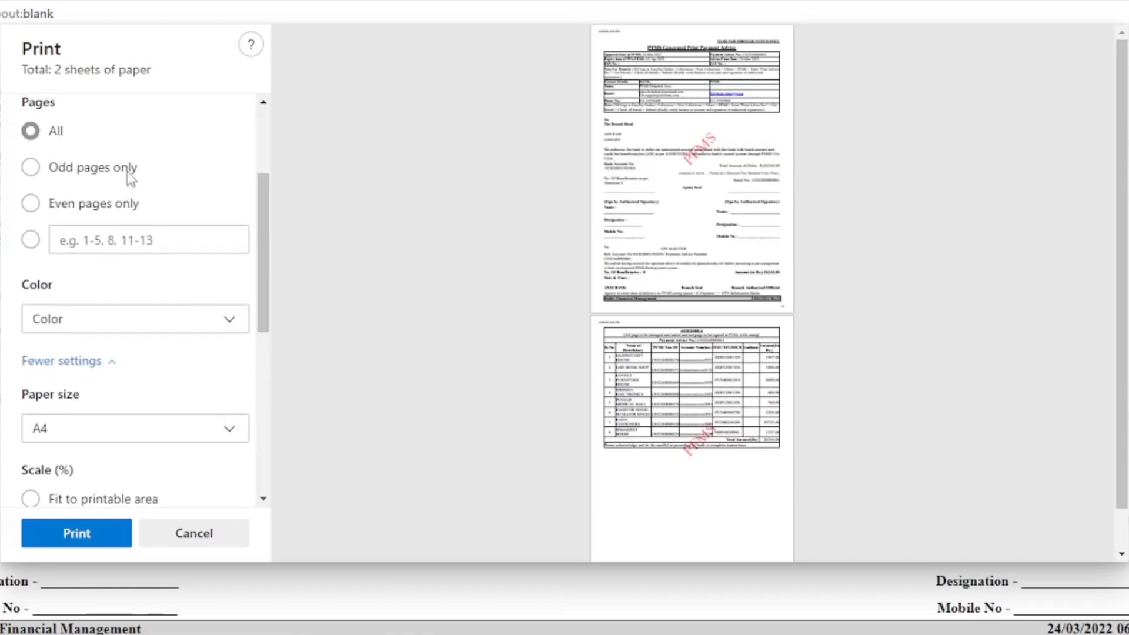